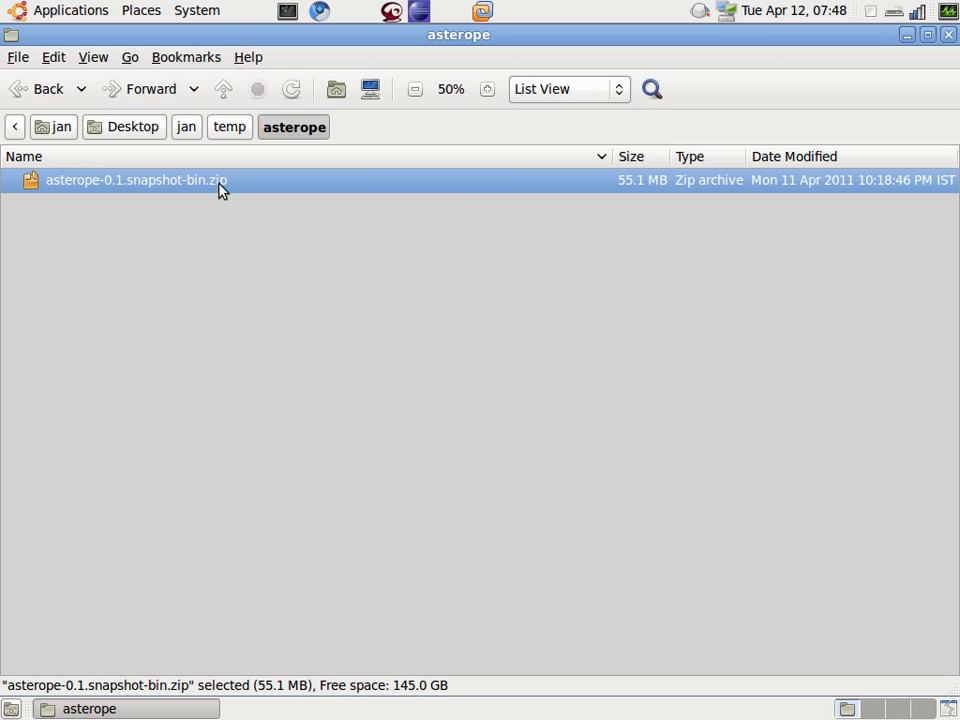
Step: Extract asterope-0.1.snapshot-bin.zip in its current folder and open the extracted asterope-0.1.snapshot-bin folder
click(298, 462)
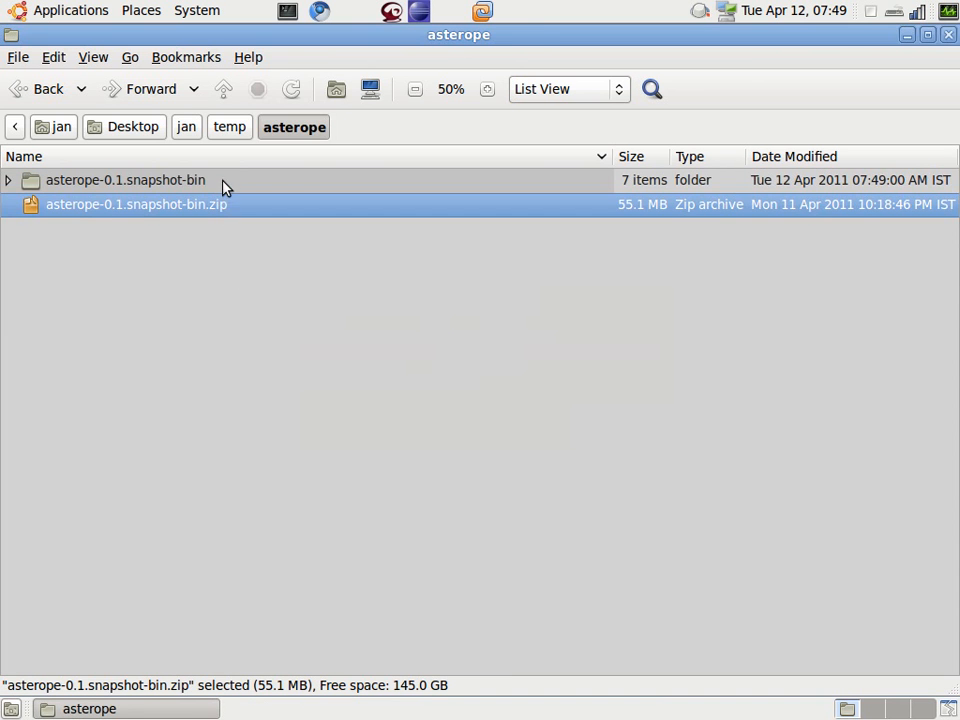
double_click(222, 186)
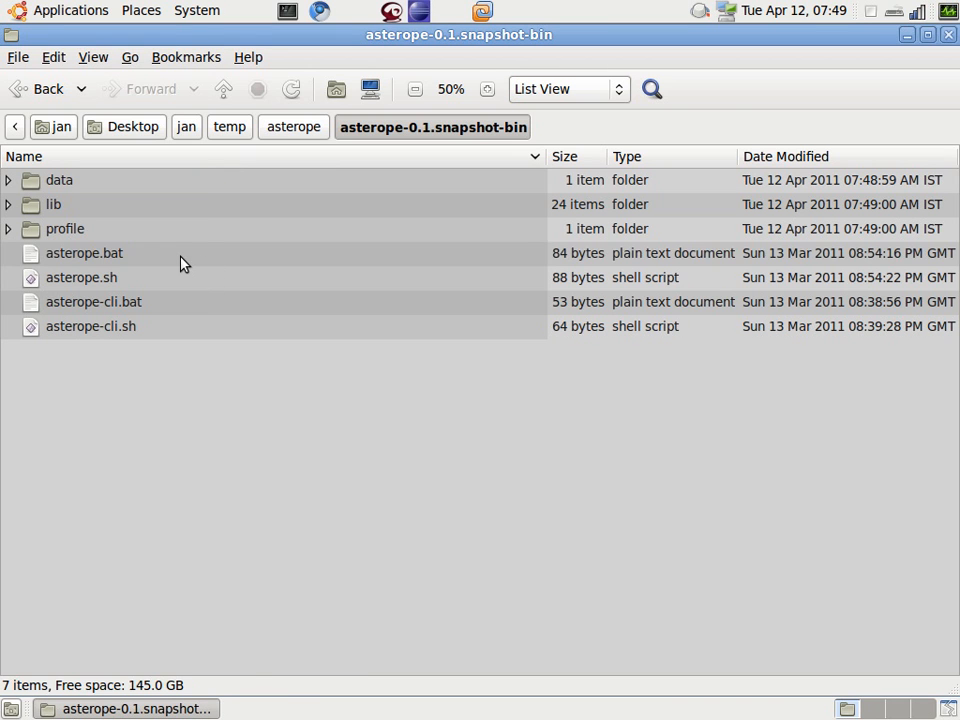
Step: Launch the star chart program by running the asterope.sh script in a terminal
click(182, 263)
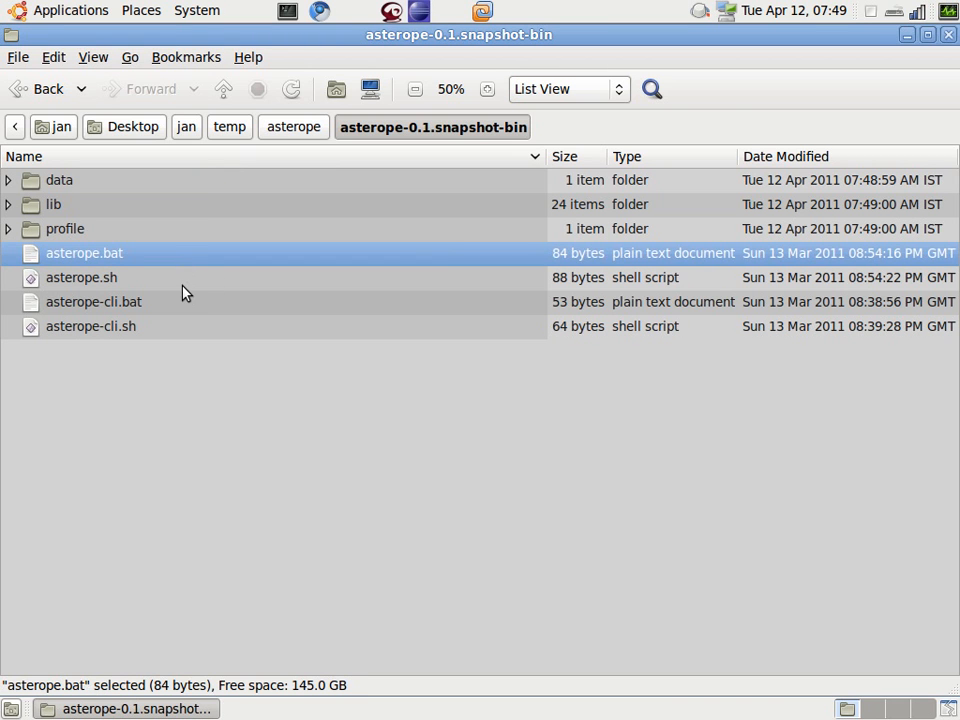
click(184, 282)
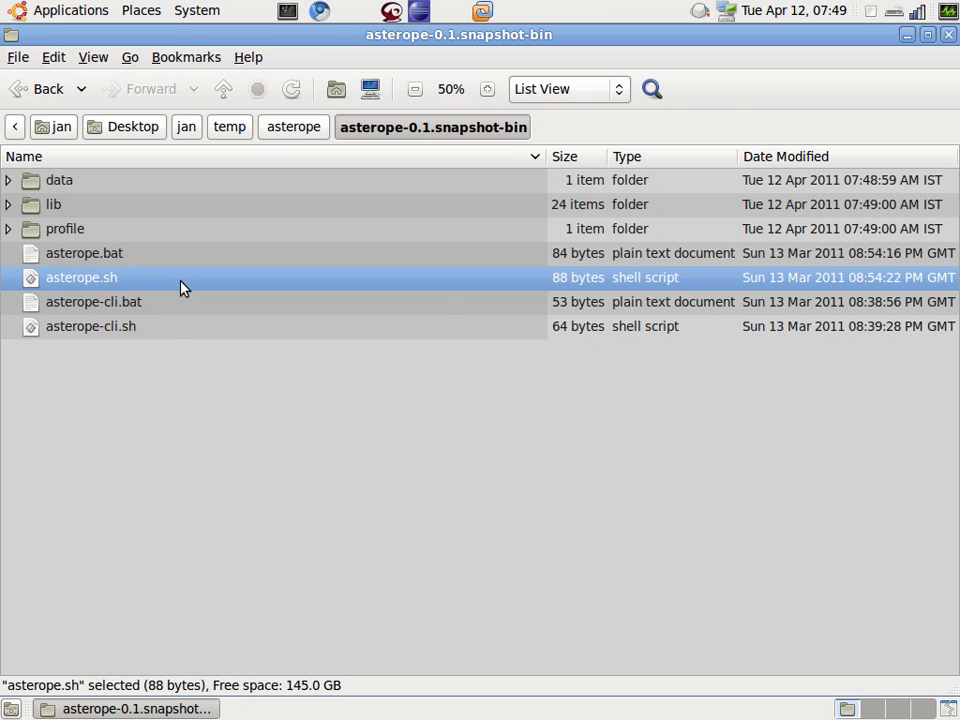
right_click(181, 287)
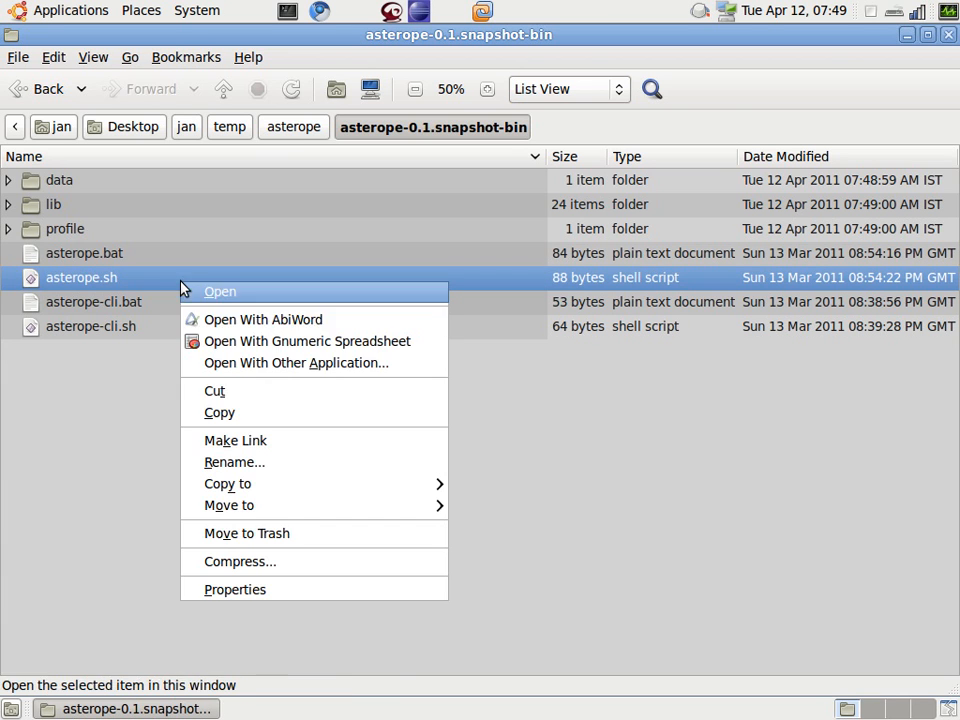
click(242, 300)
click(326, 447)
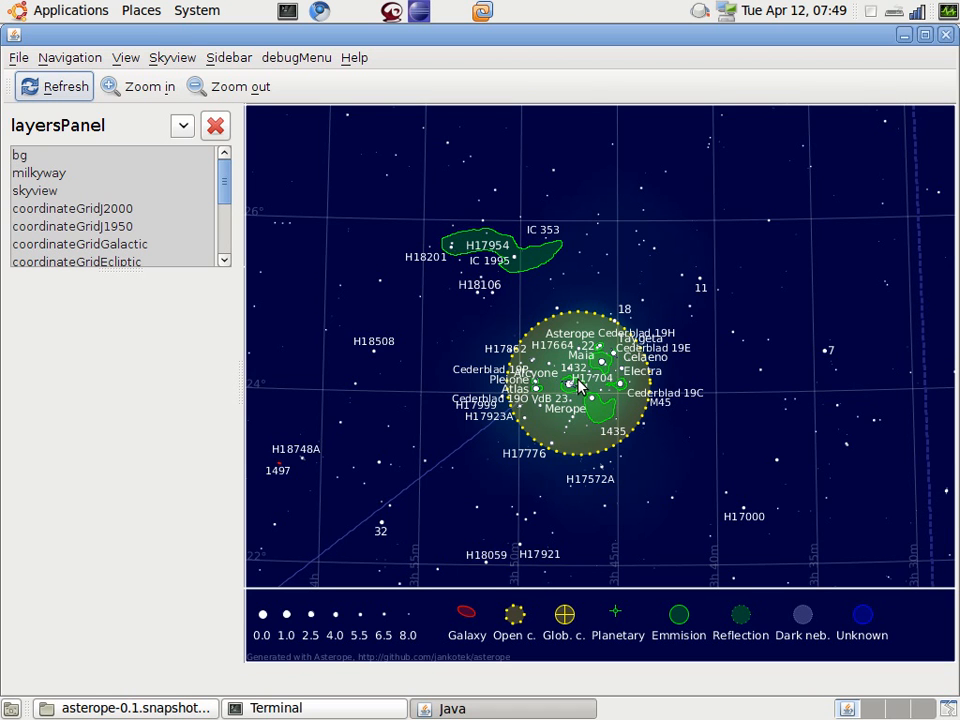
Step: Zoom the star chart in and out around the M45 cluster and recentre it on the cluster
scroll(577, 387, up, 3)
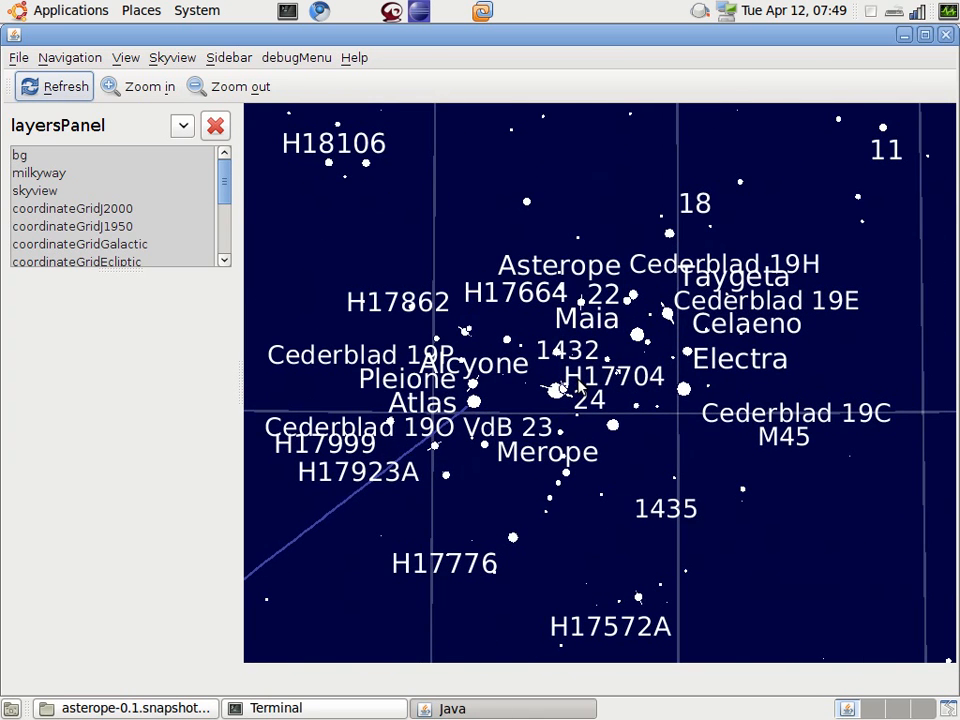
scroll(585, 380, down, 2)
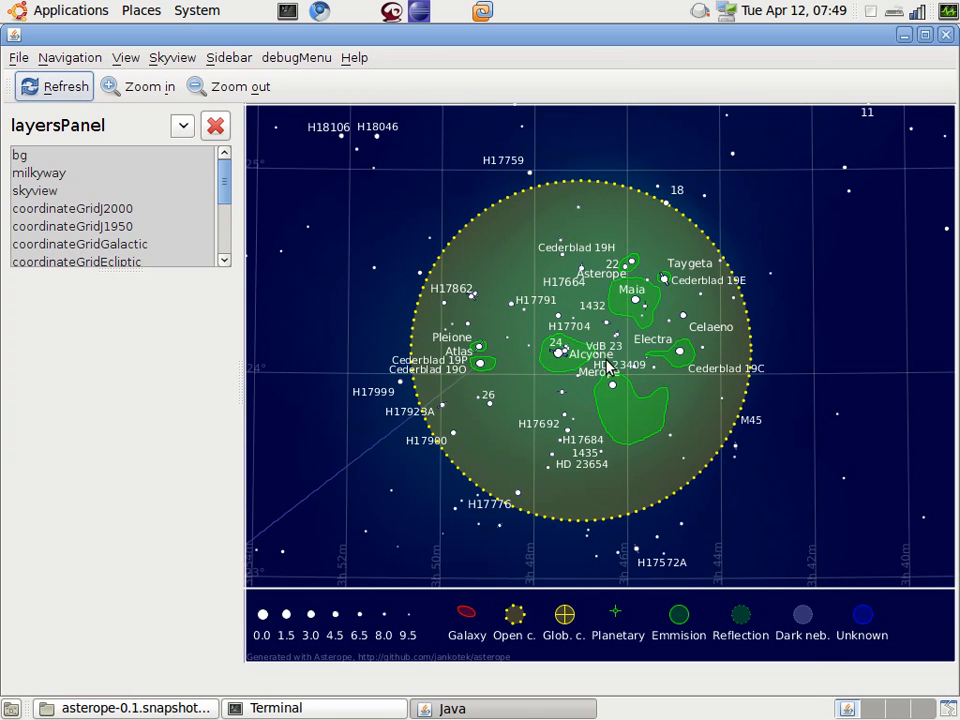
scroll(597, 366, down, 2)
scroll(597, 366, up, 3)
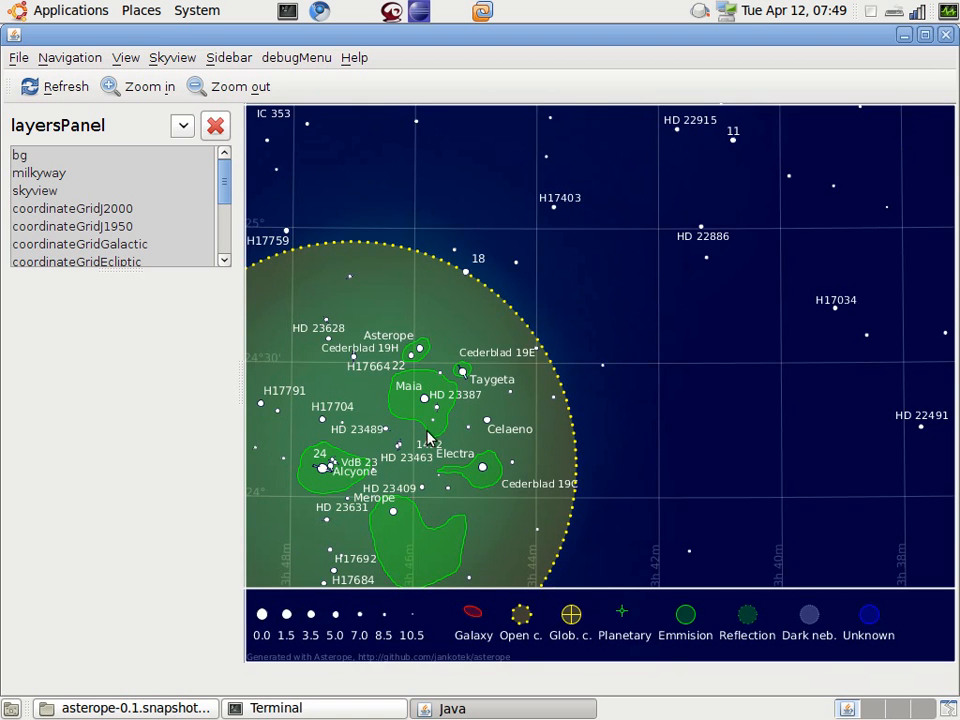
click(399, 450)
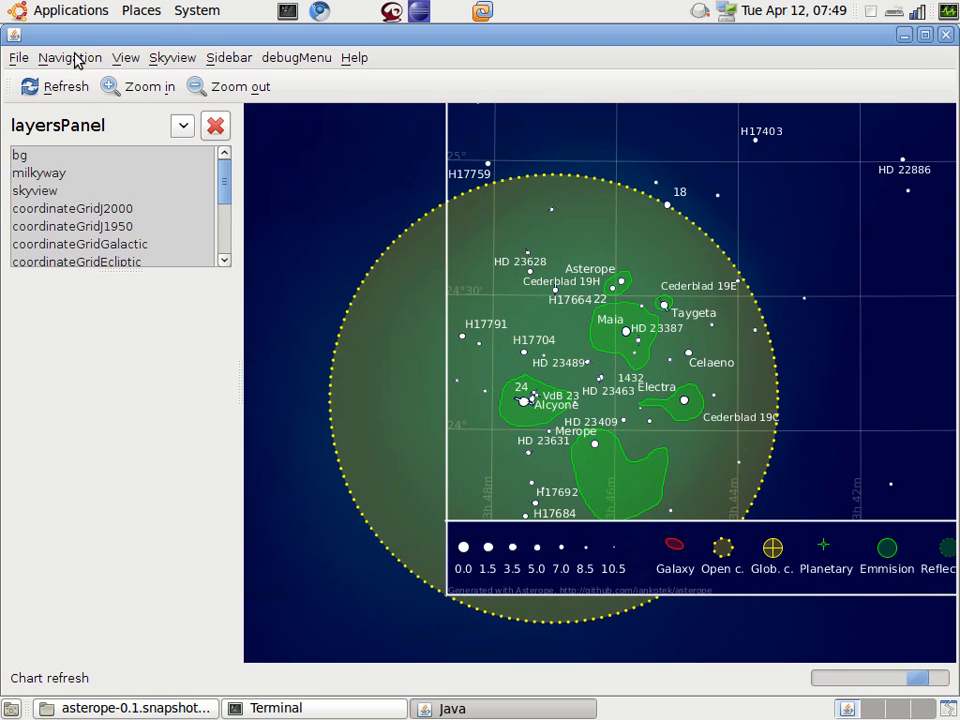
Step: Review the available field-of-view presets and move the chart up one step
click(72, 58)
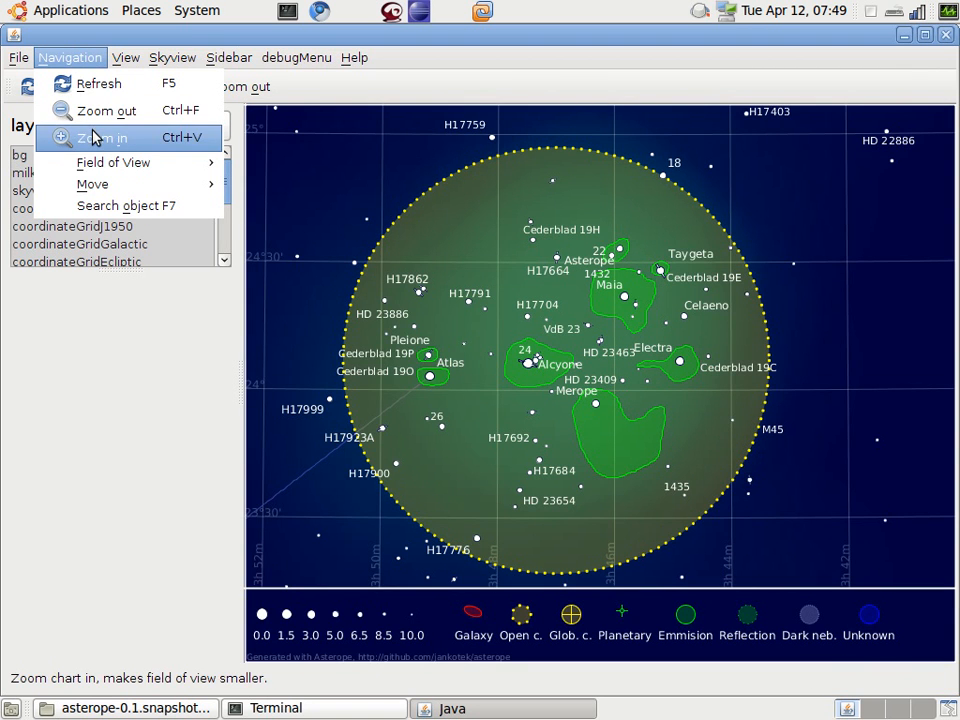
mouse_move(101, 166)
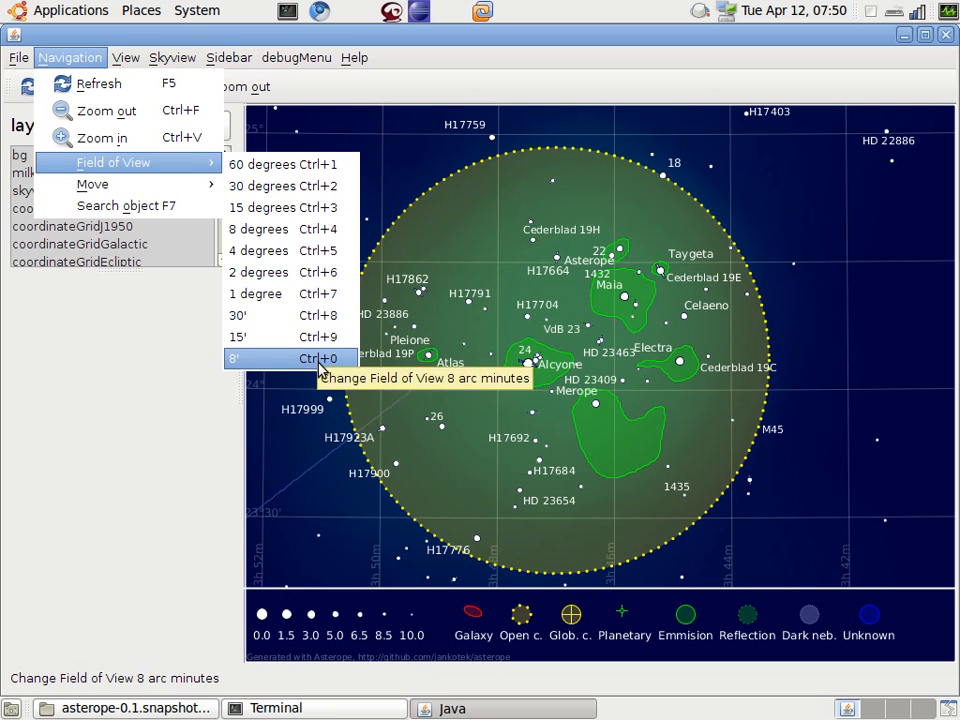
mouse_move(150, 186)
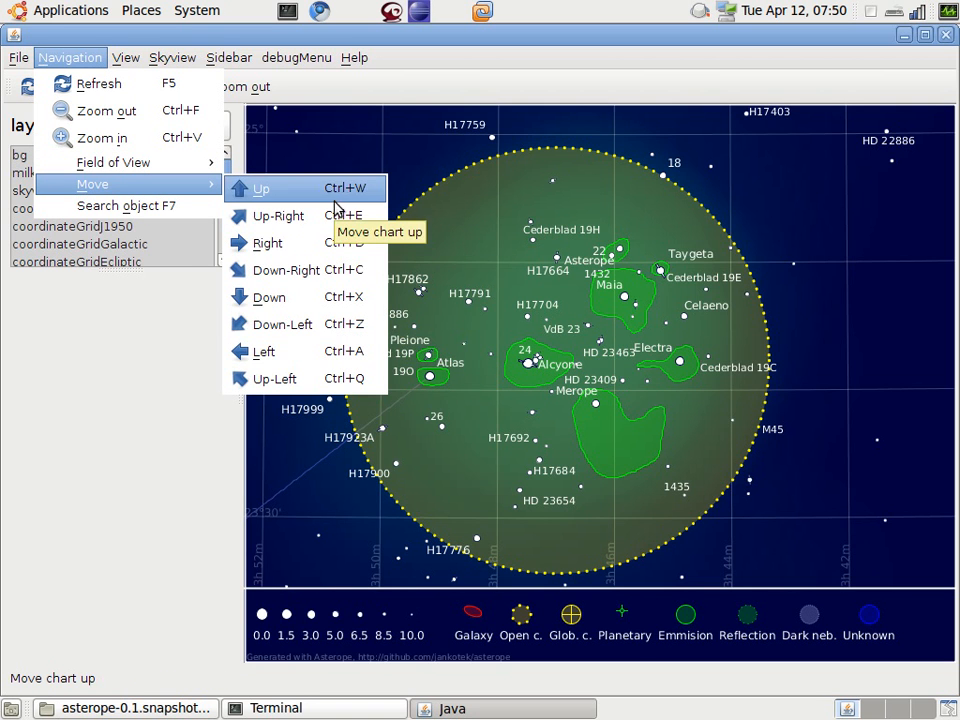
click(290, 189)
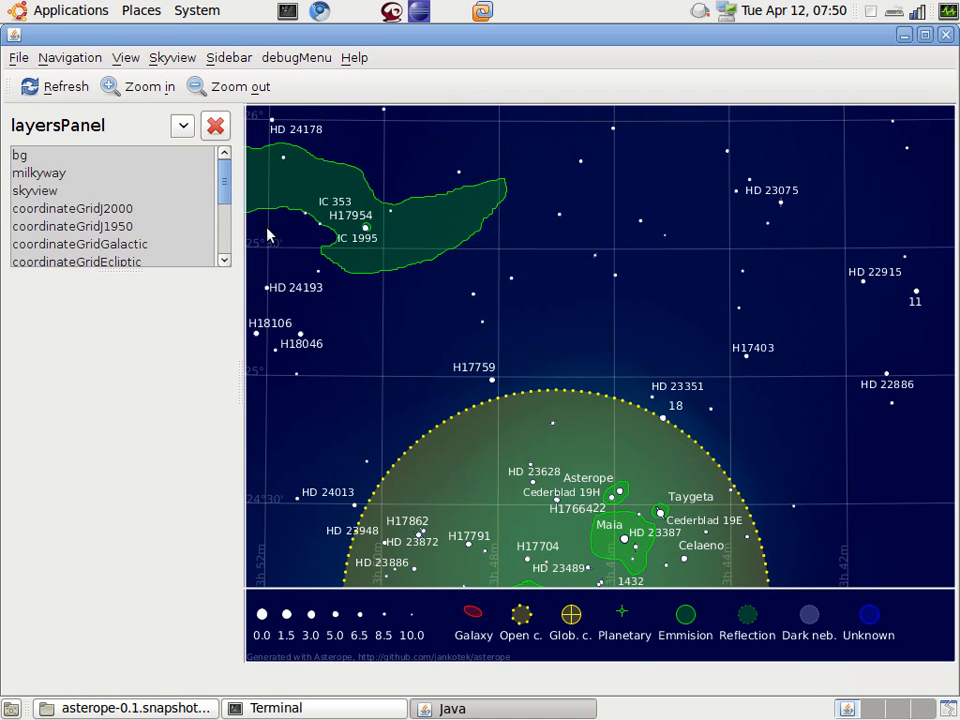
Step: Search for the object ngc7000 by name and centre the chart on it
click(72, 58)
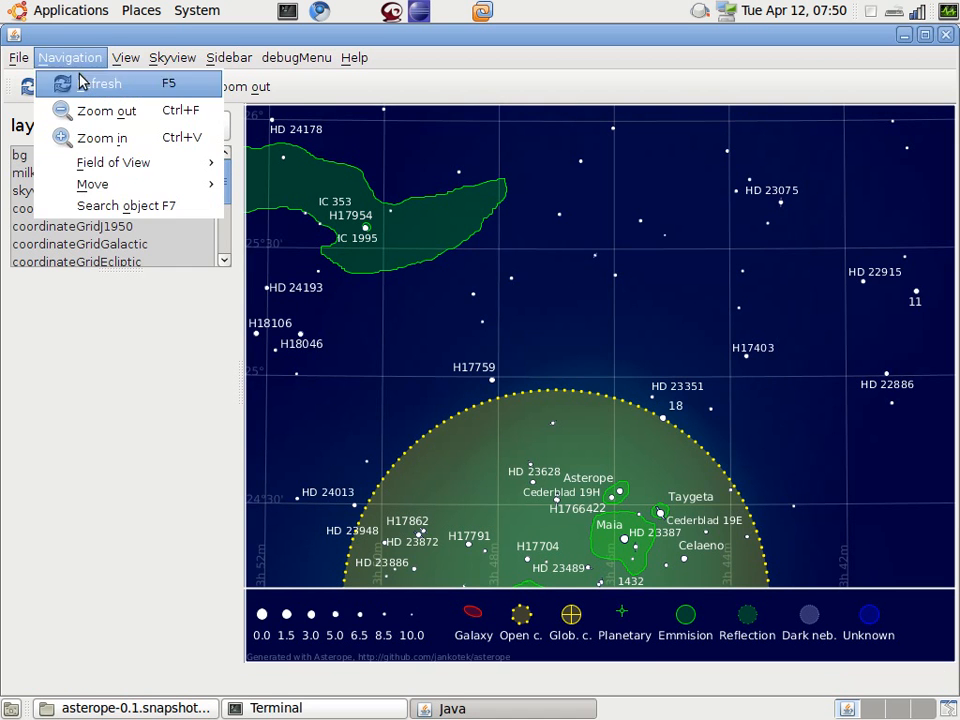
click(104, 207)
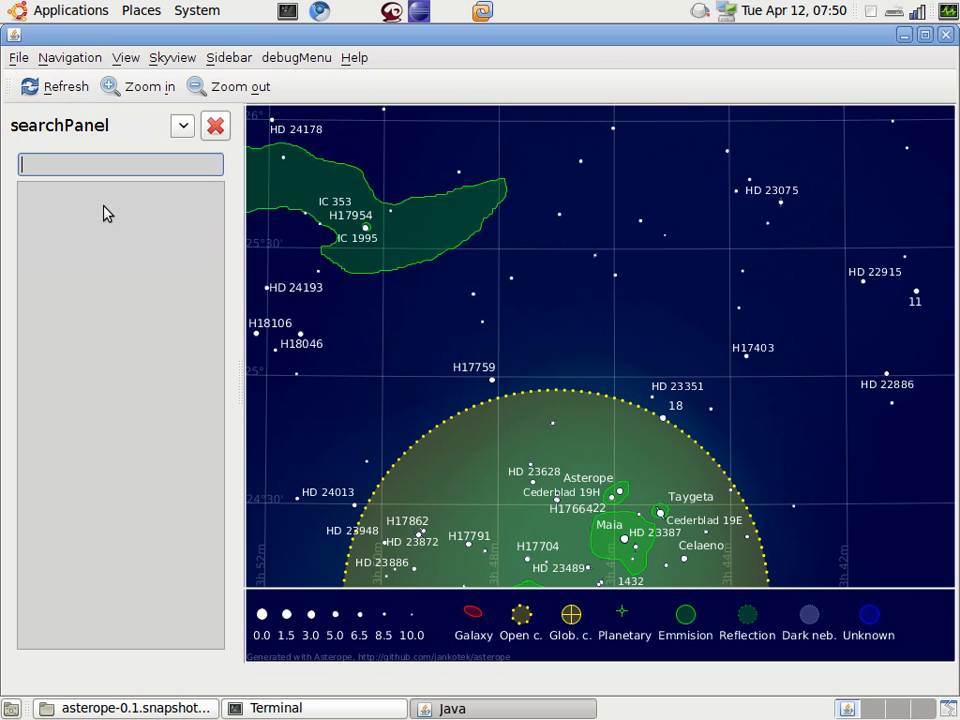
text(ngc7000)
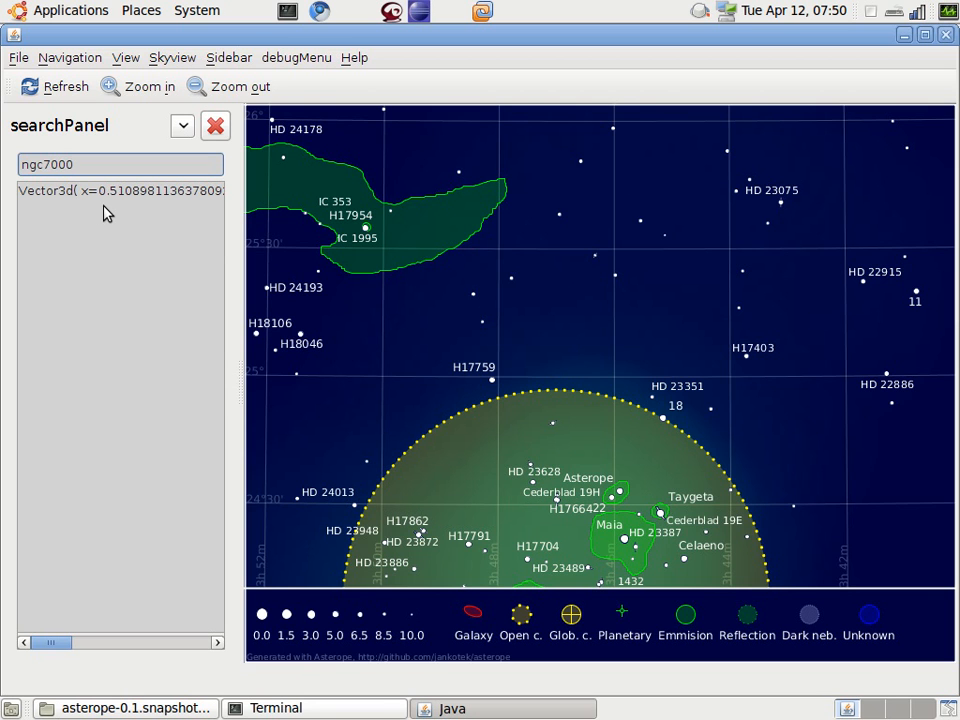
key(Return)
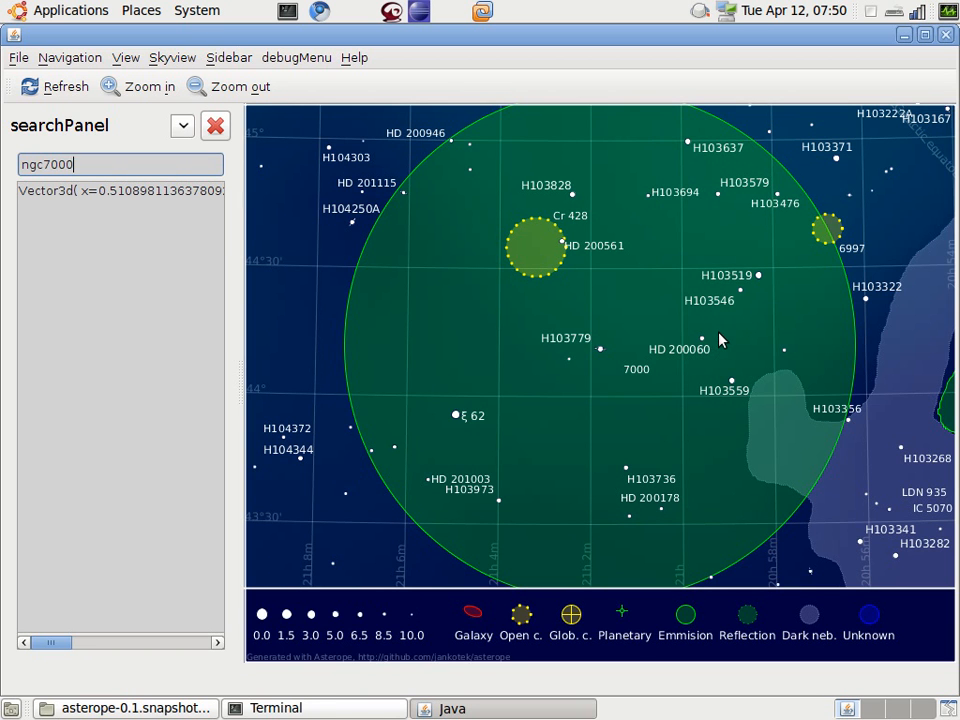
Step: Widen the chart's view so it shows all of NGC 7000 together with the neighbouring IC 5070 nebula
scroll(719, 340, up, 1)
scroll(719, 340, down, 2)
scroll(718, 344, down, 1)
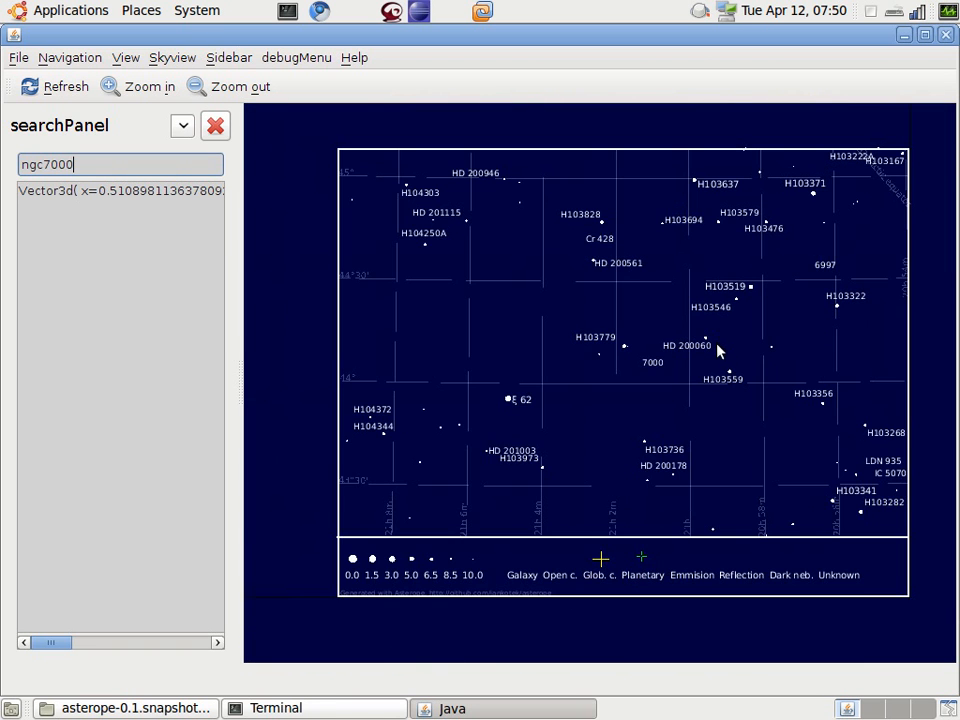
scroll(719, 351, up, 1)
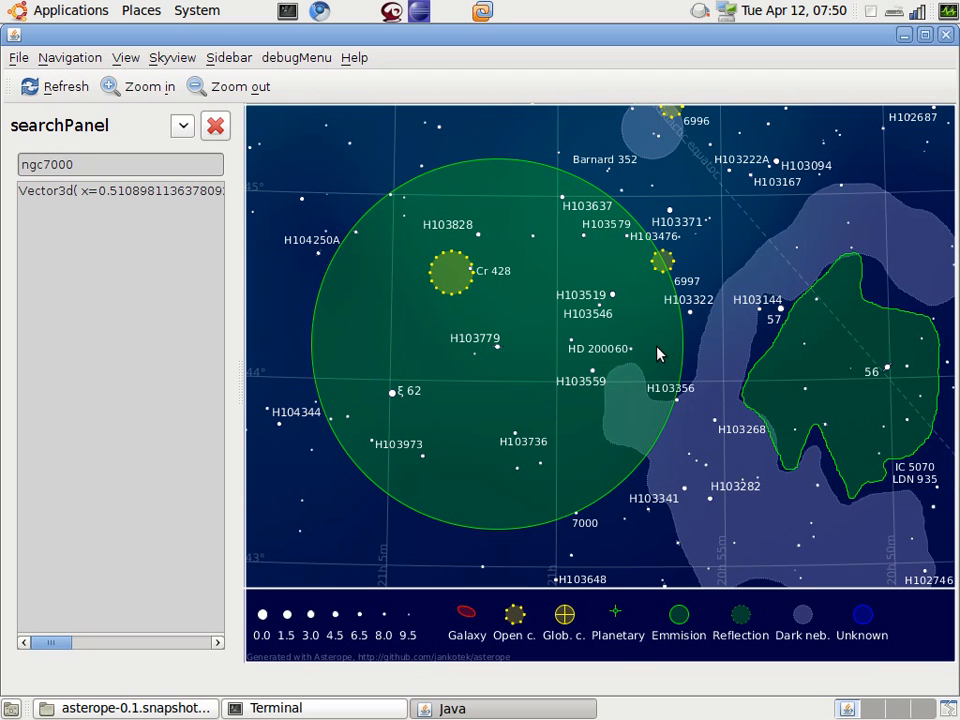
Step: Look through the Skyview surveys by wavelength and choose the optical 2nd Digitized Sky Survey (Red)
click(165, 58)
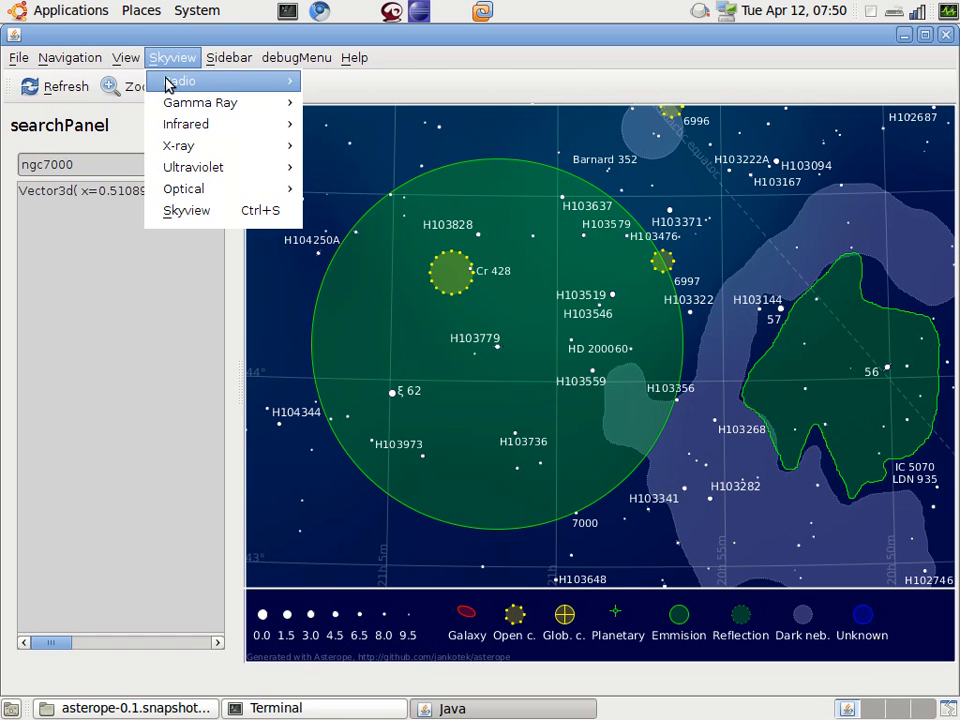
mouse_move(167, 82)
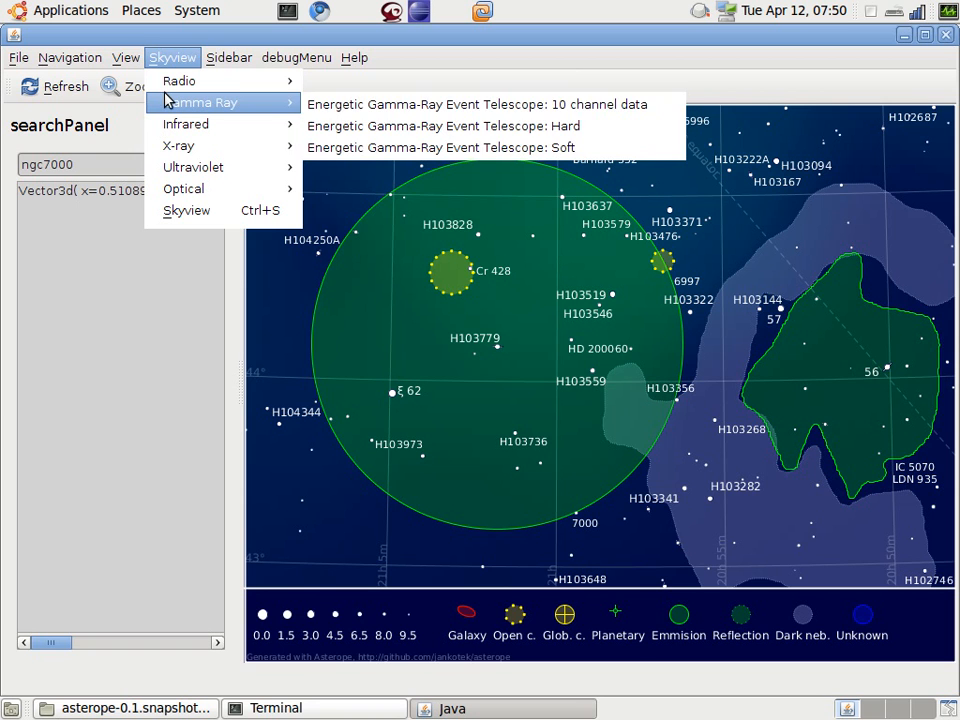
mouse_move(178, 127)
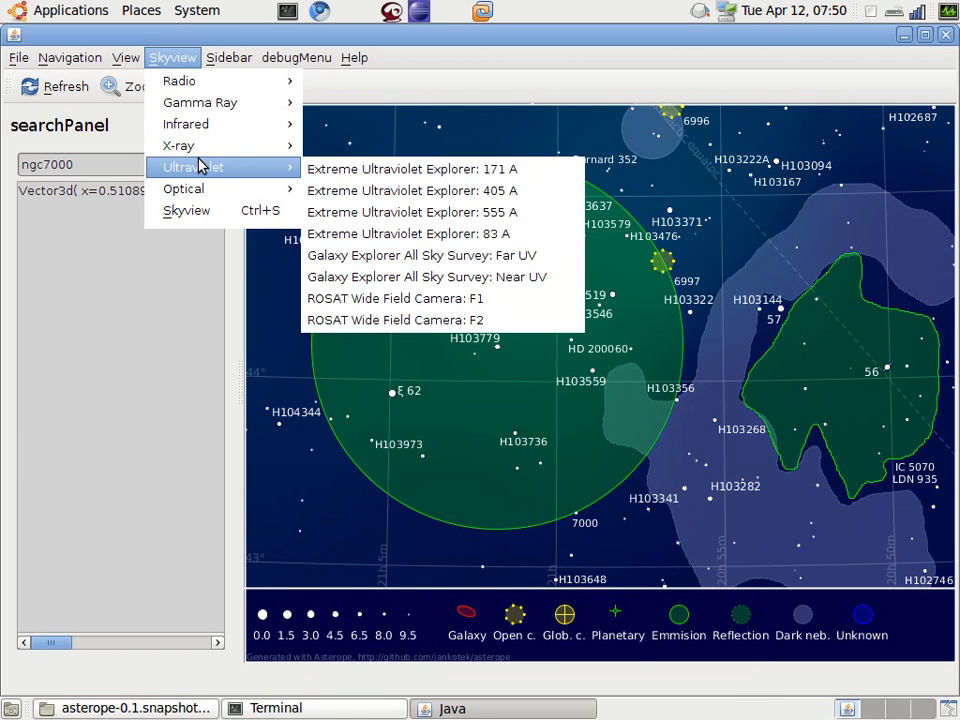
mouse_move(205, 151)
mouse_move(207, 190)
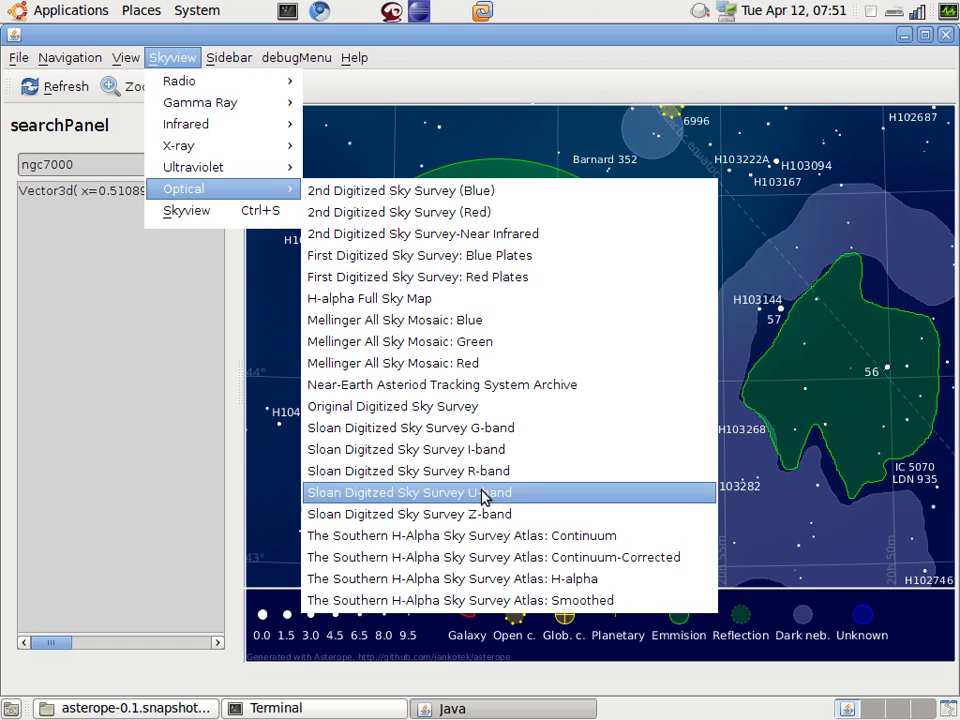
click(473, 213)
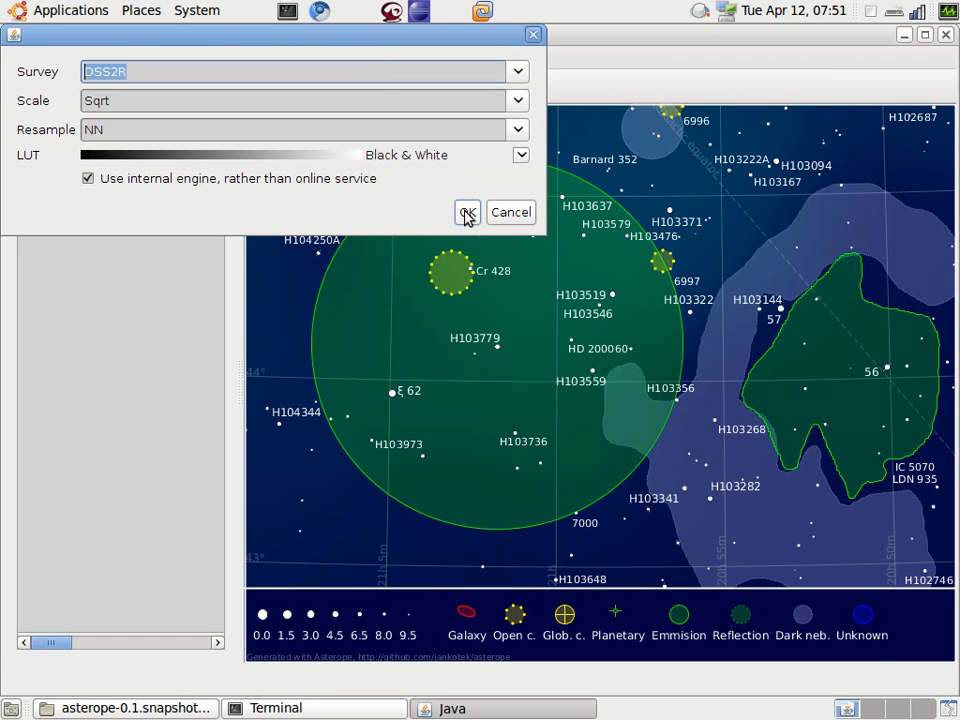
Step: Set the survey image's scale to Linear, turn off the internal engine in favour of the online service, and load the image
mouse_move(369, 36)
mouse_down()
mouse_move(426, 128)
mouse_move(375, 34)
mouse_up()
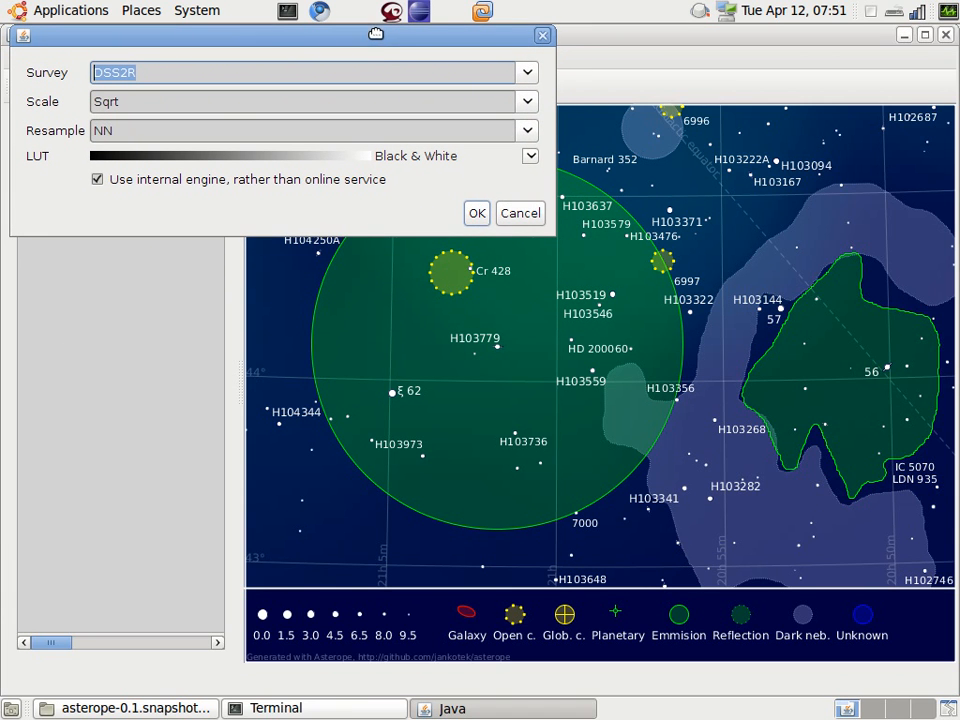
click(527, 103)
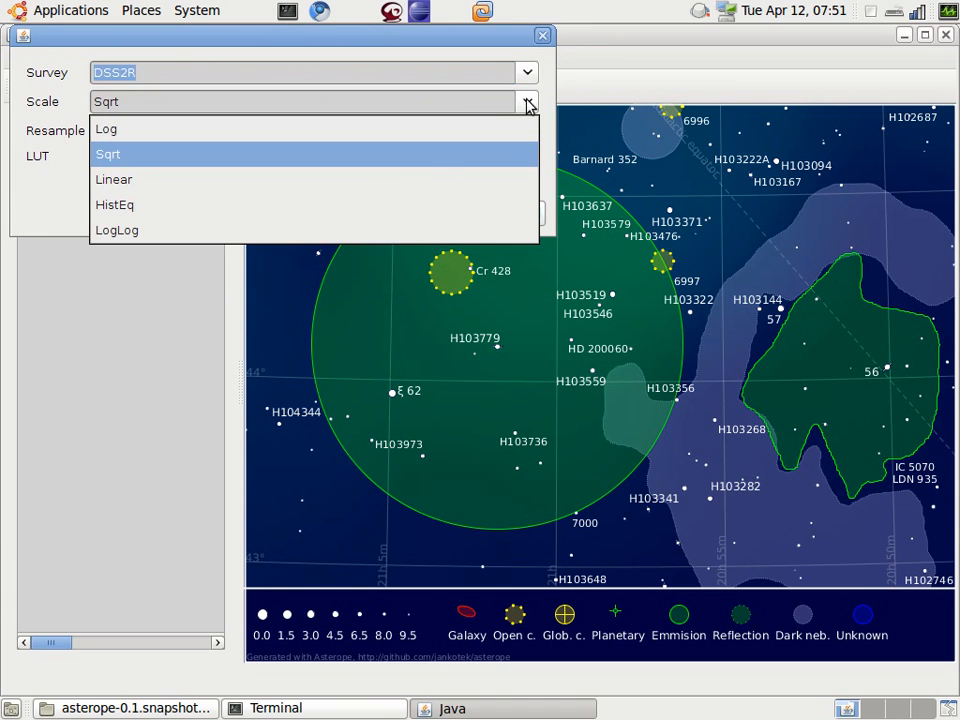
click(416, 179)
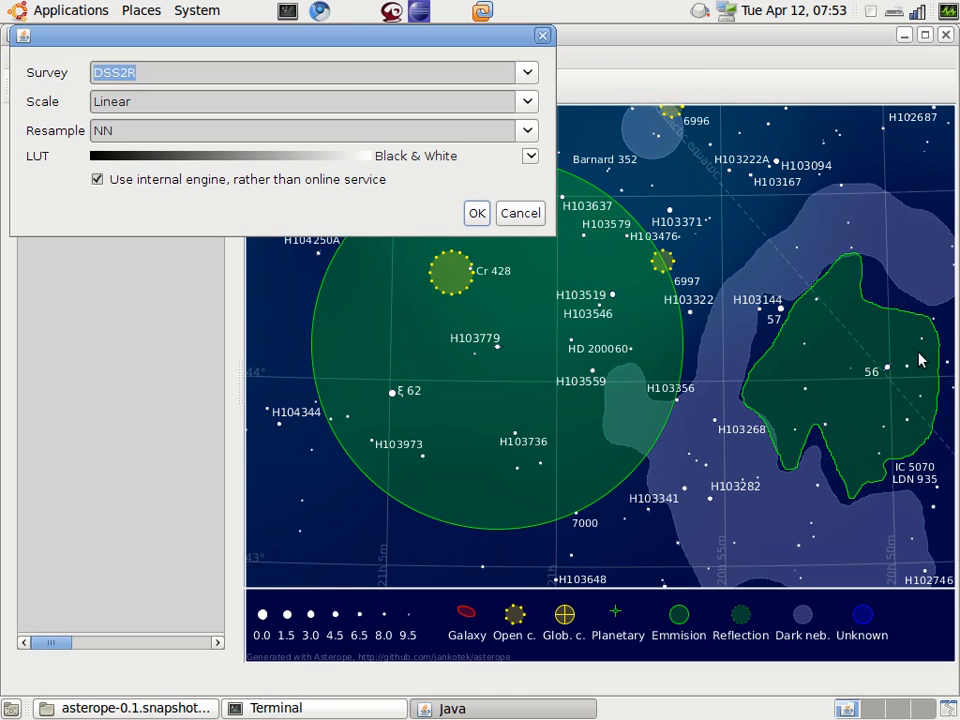
click(128, 183)
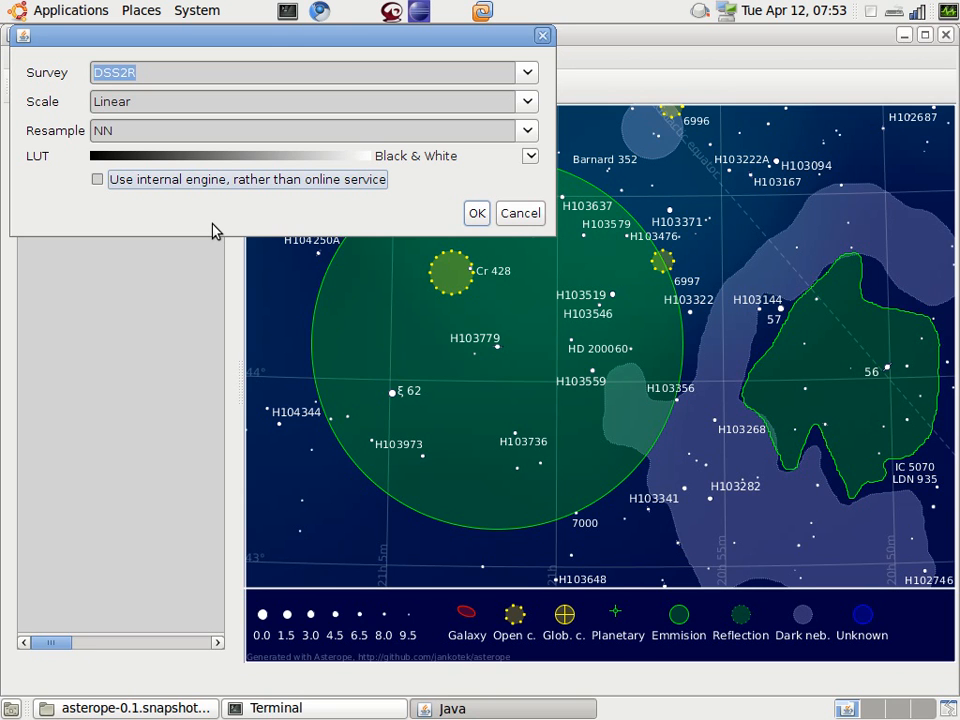
click(478, 213)
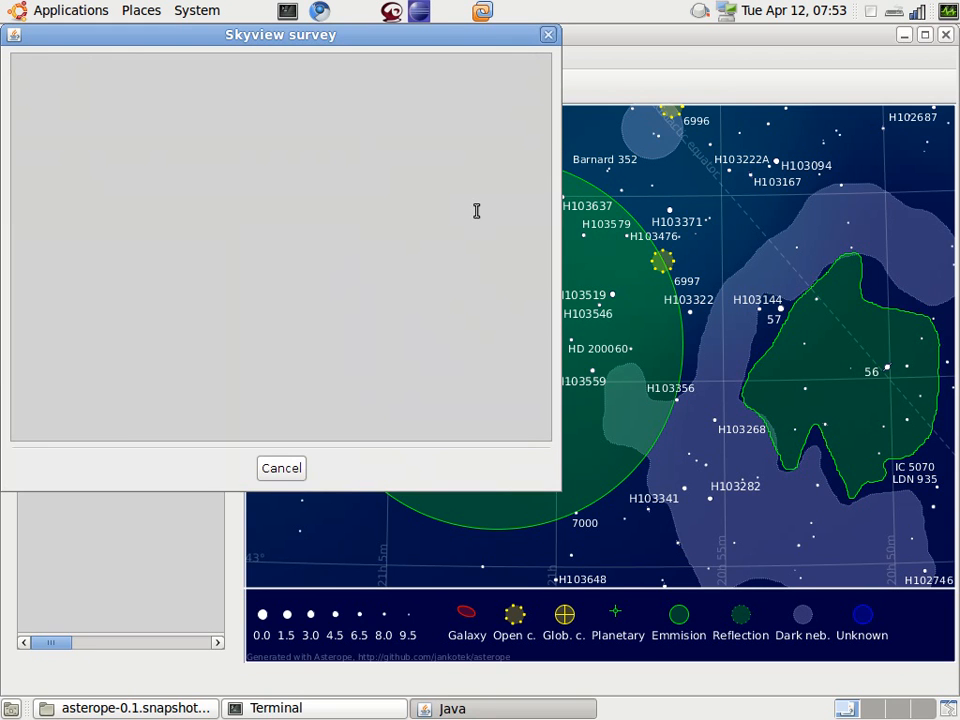
click(870, 12)
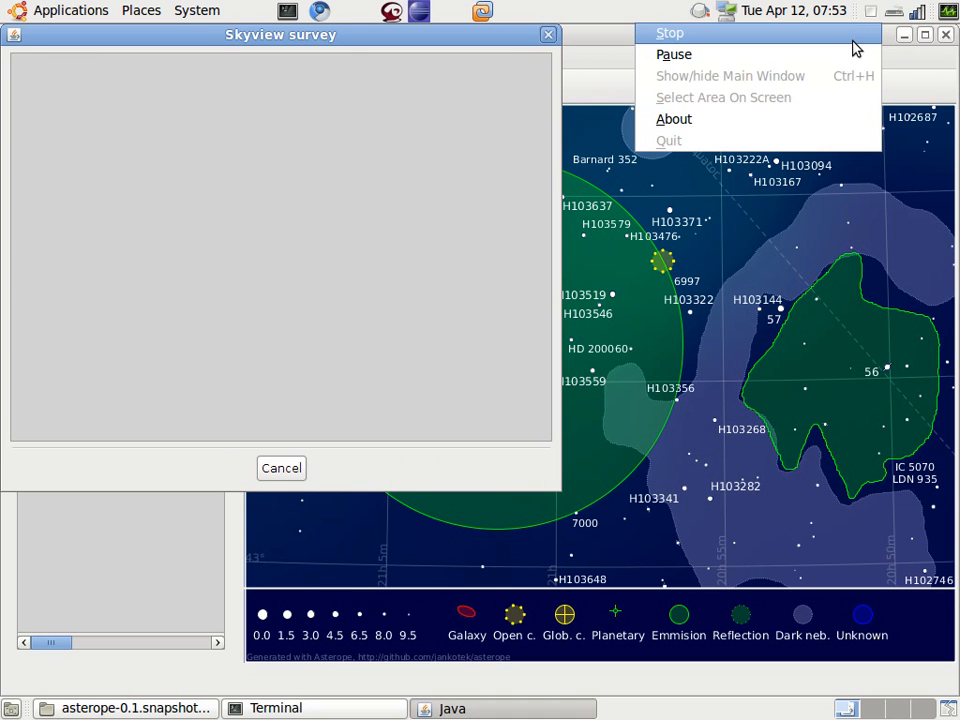
click(846, 54)
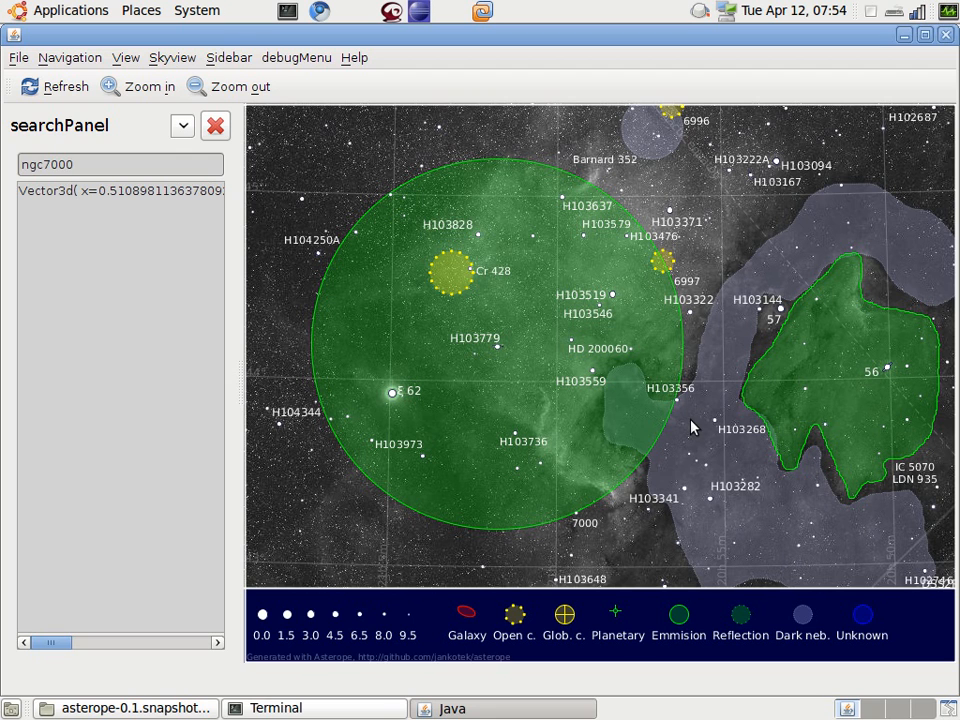
Step: Hide the deepsky layer to expose the plain survey image, and make the layer visible again
click(183, 125)
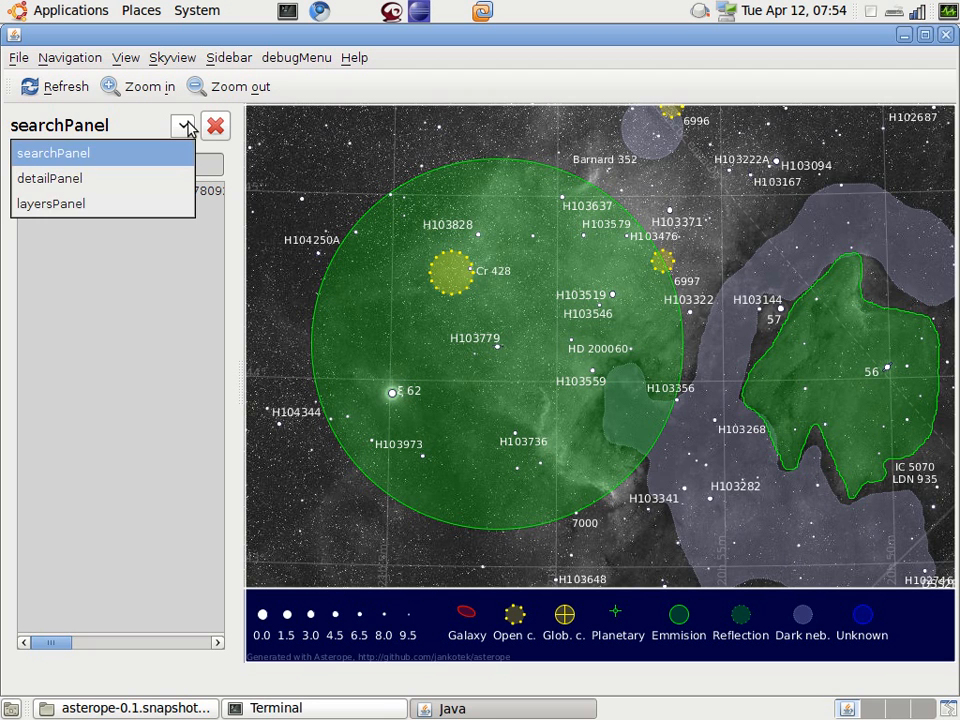
click(155, 205)
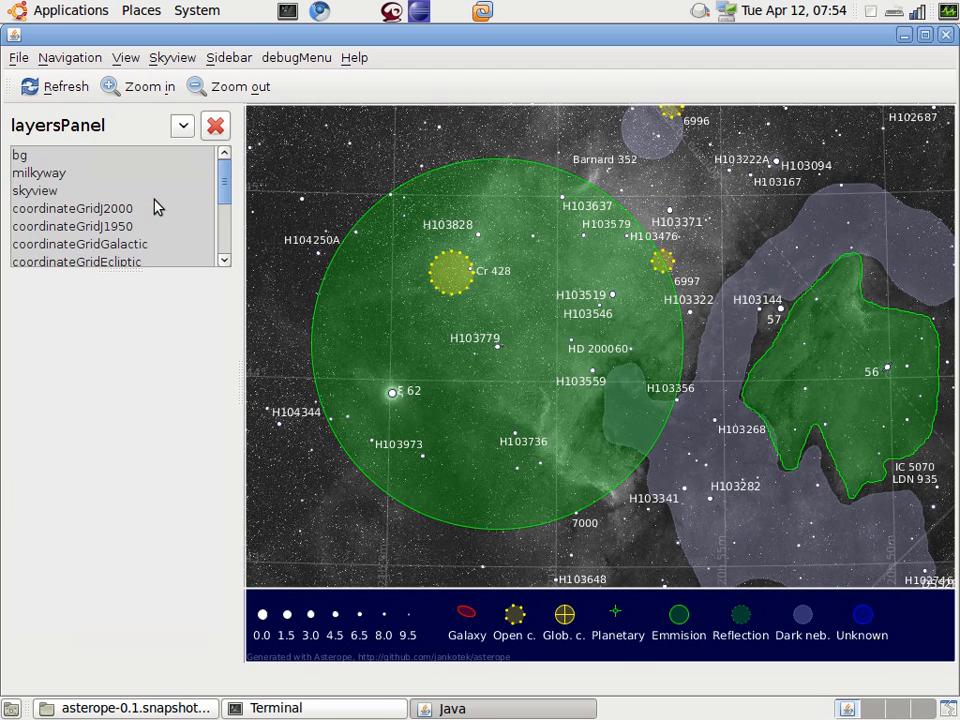
scroll(128, 228, down, 3)
click(82, 223)
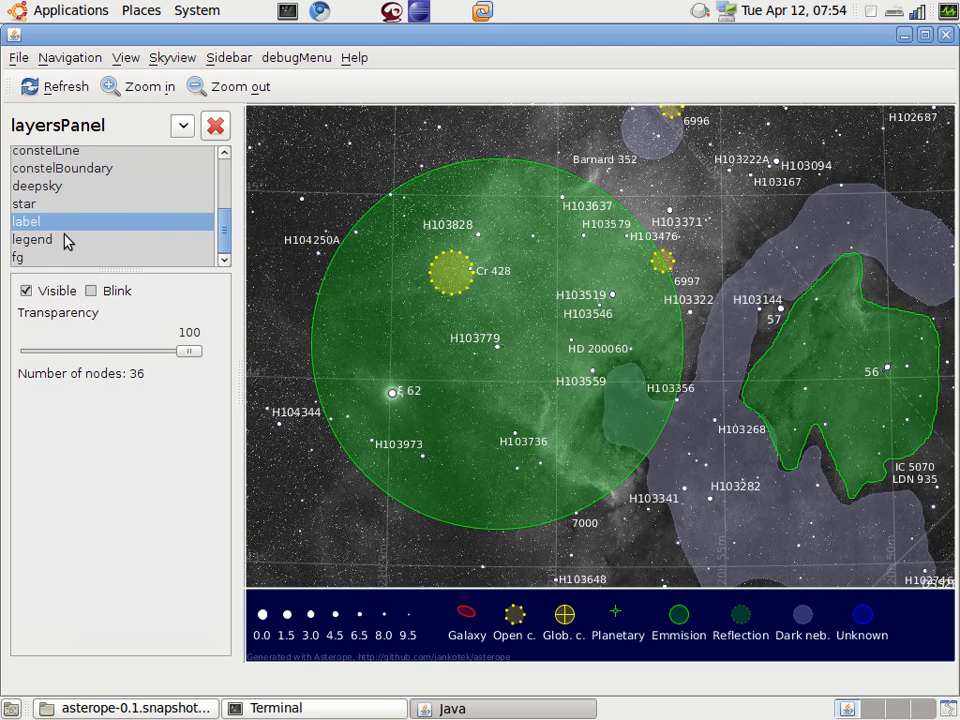
click(70, 186)
click(26, 290)
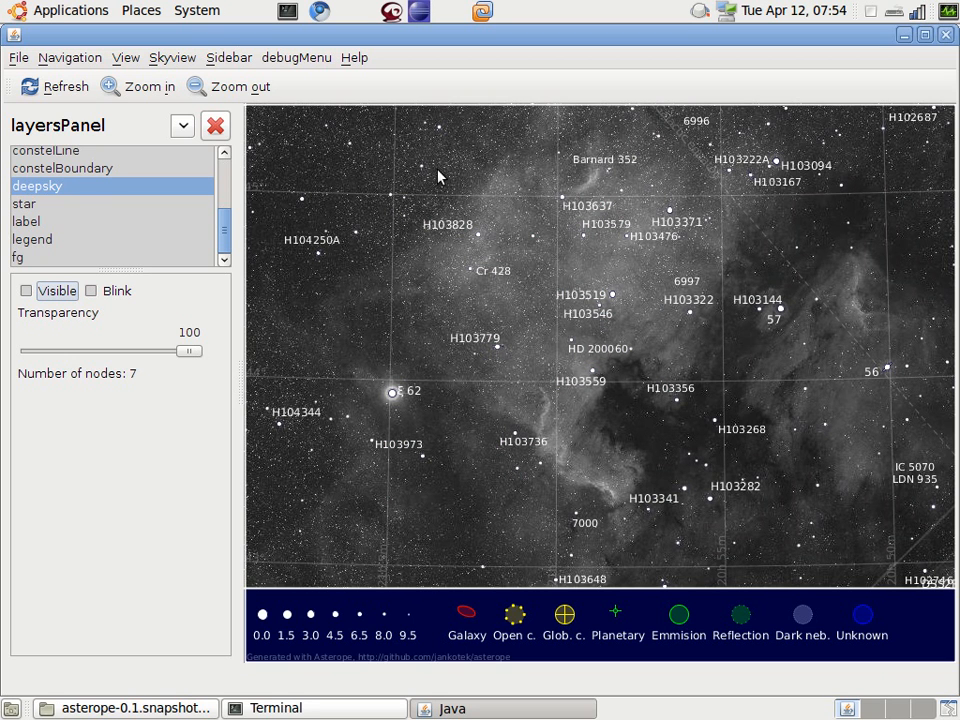
click(58, 190)
click(45, 289)
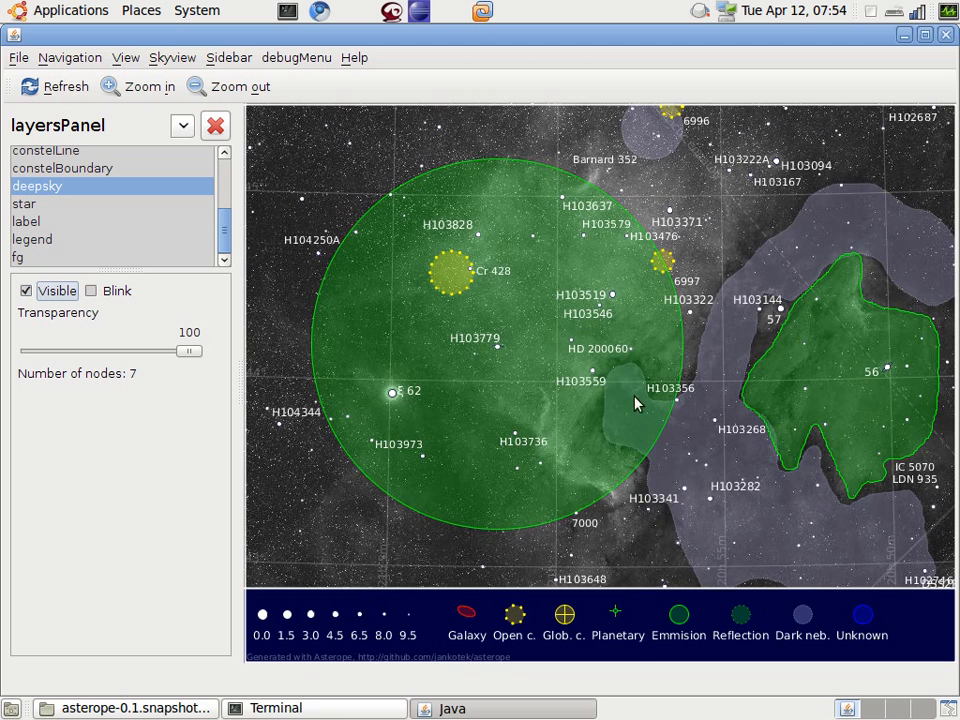
Step: Show the object details of the large circular green nebula and read its NGC 7000 identifier
right_click(531, 293)
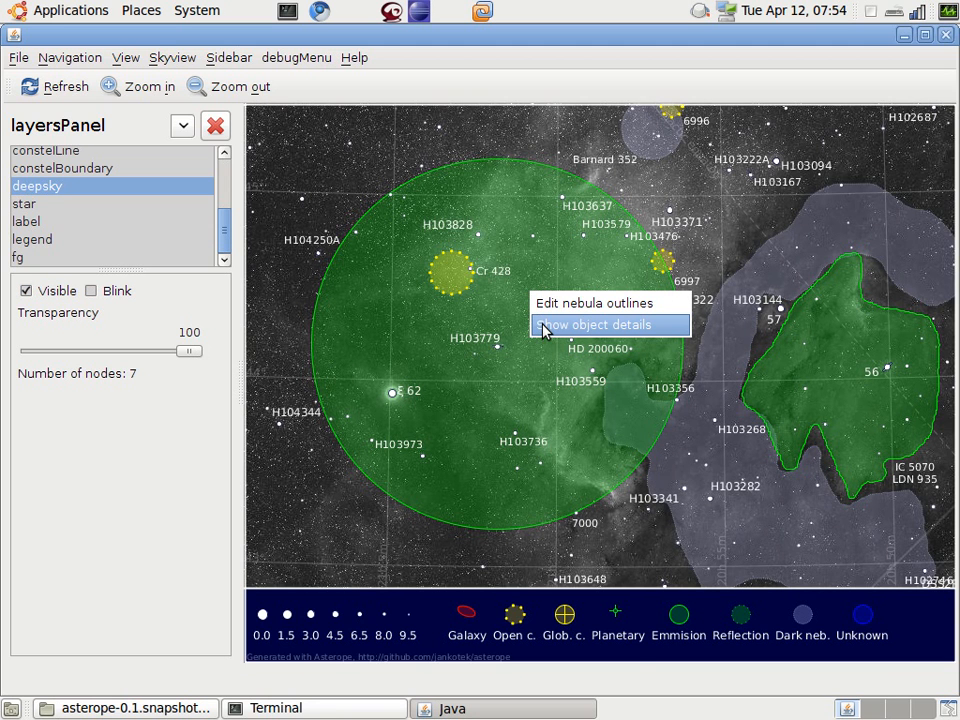
click(542, 328)
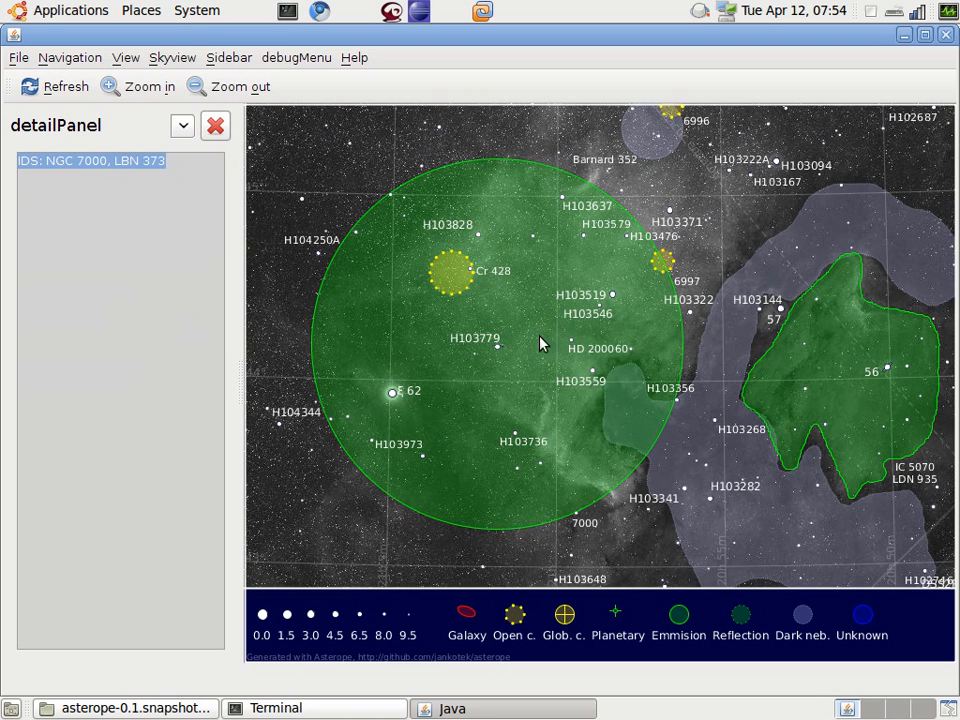
click(72, 166)
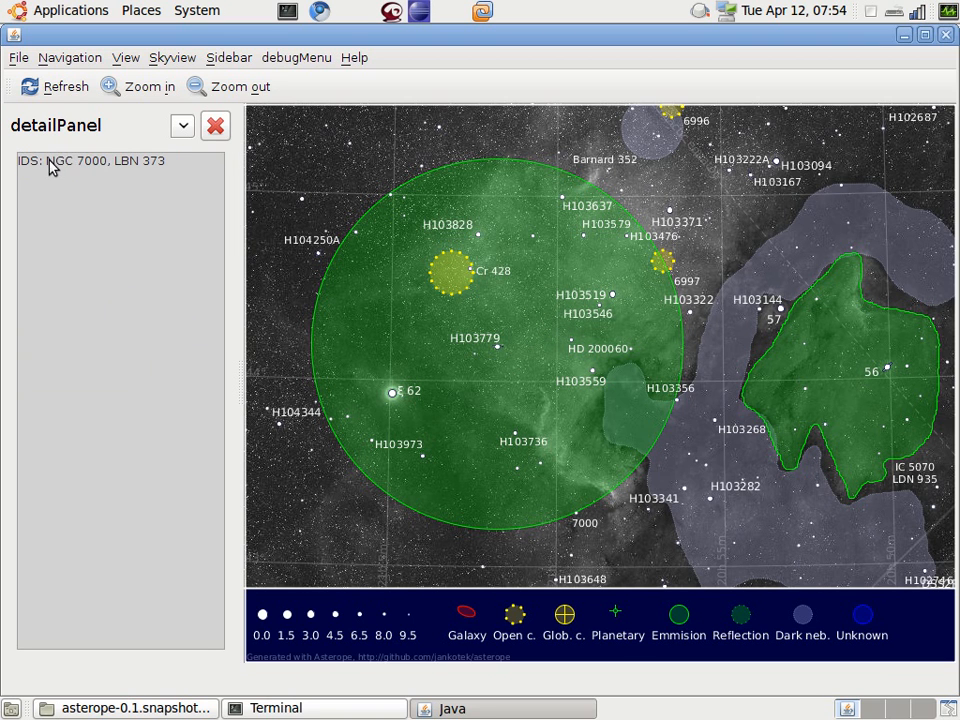
drag(45, 164, 110, 168)
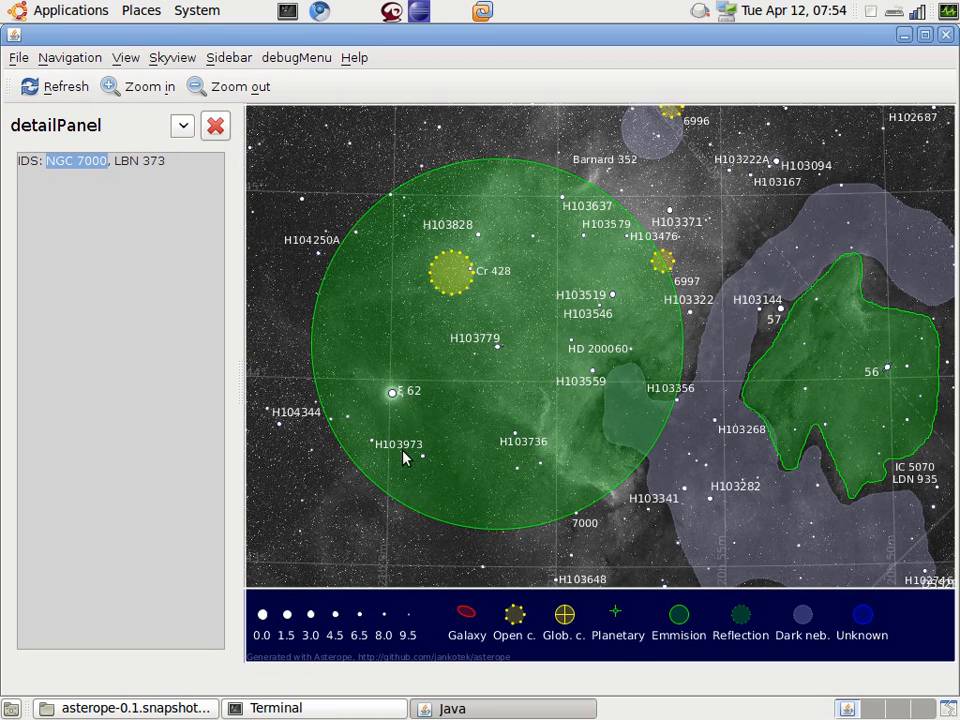
Step: Start editing the outline of the NGC 7000 nebula and replace the author with Robo1
right_click(524, 354)
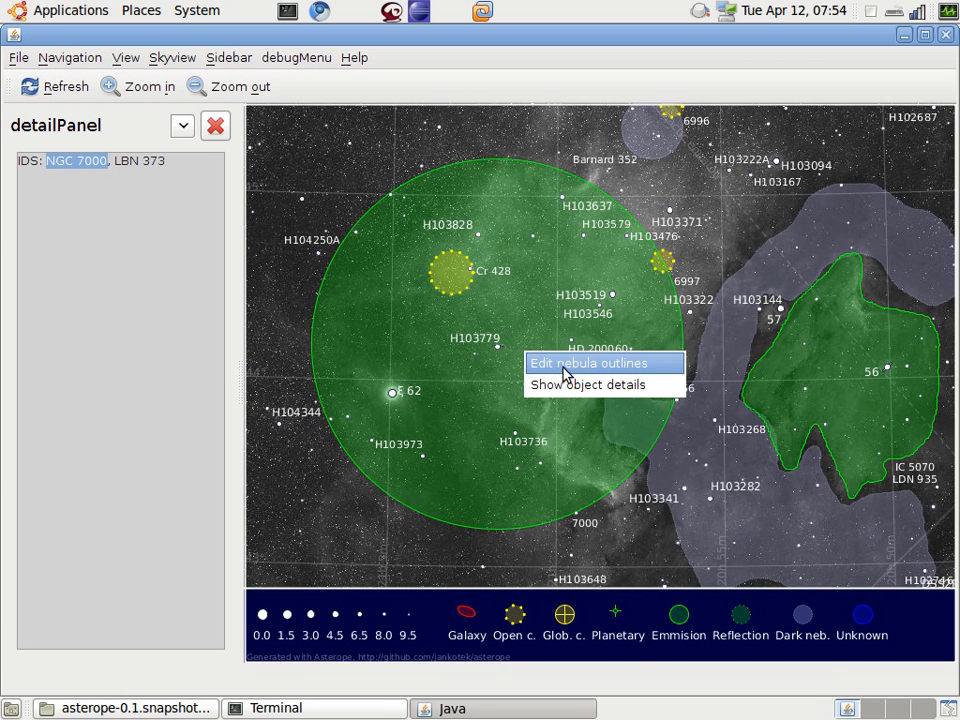
click(568, 370)
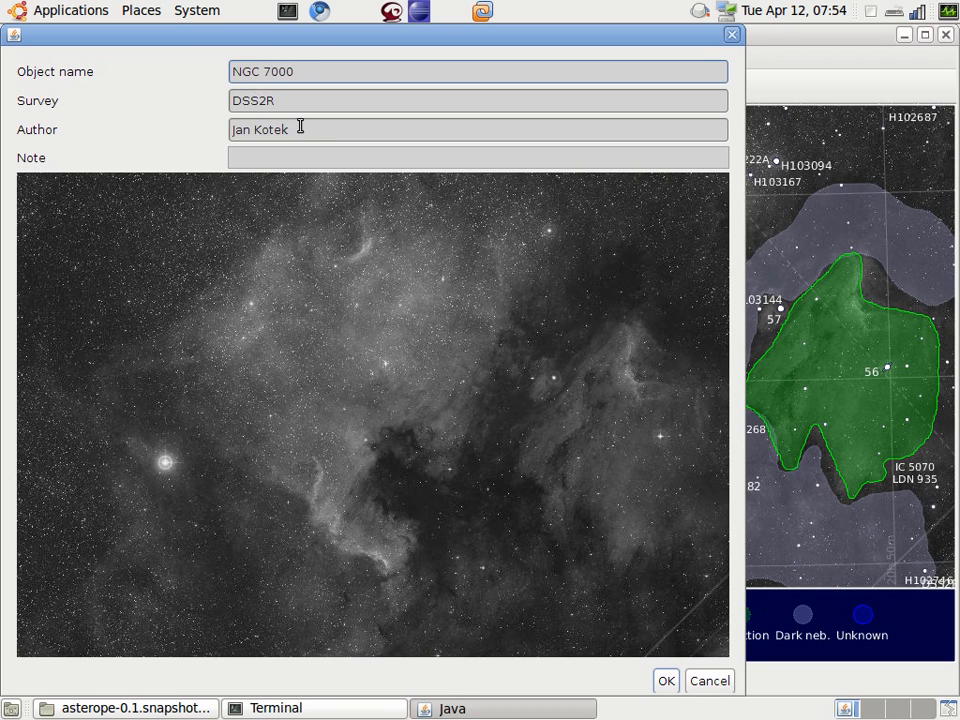
drag(298, 129, 230, 128)
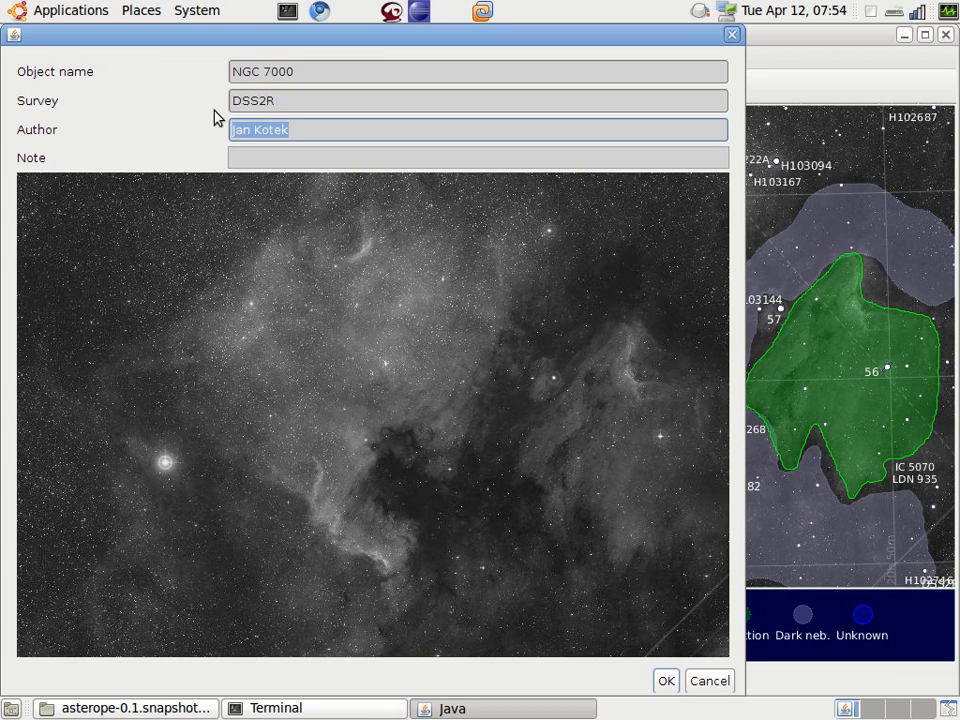
text(Robo1)
Step: Add the note "north blends into milkyway" to the nebula outline
click(319, 151)
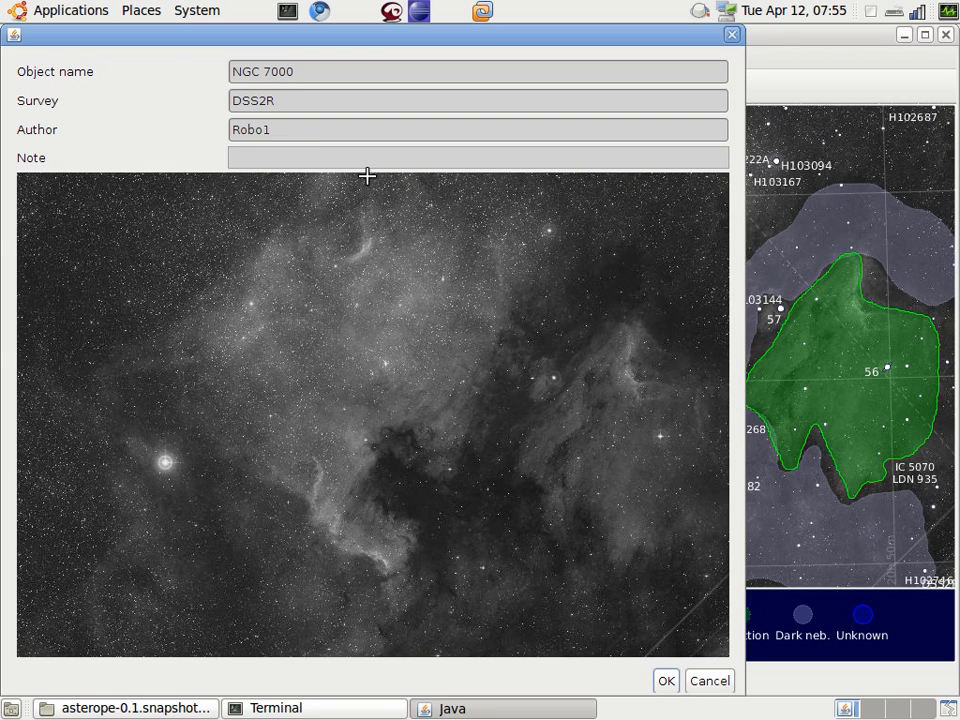
text(north blends into mi)
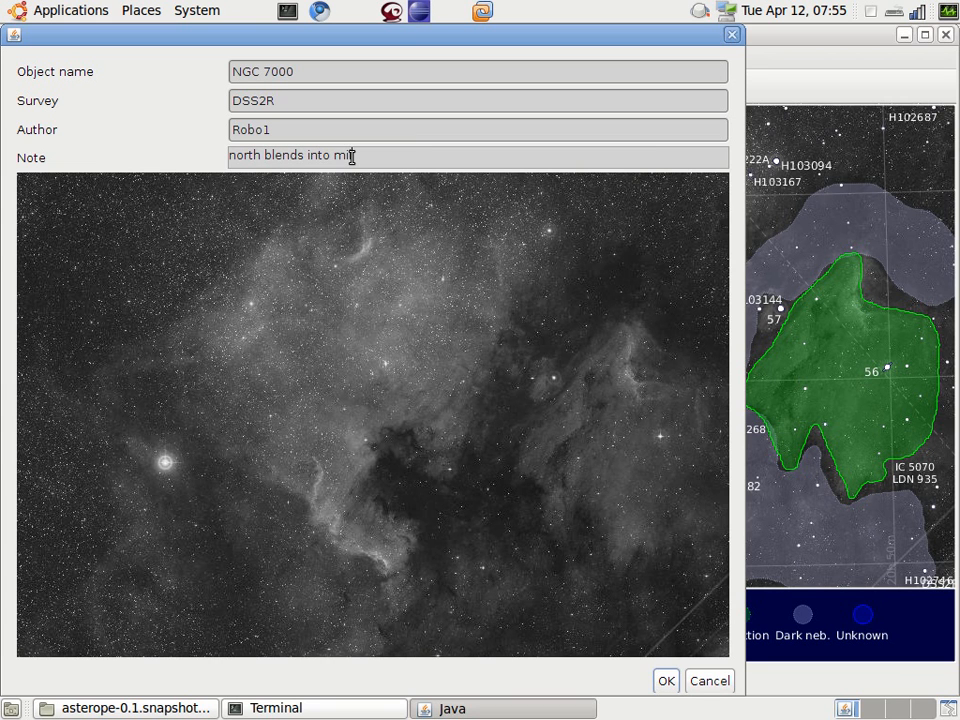
text(lkyway)
mouse_move(453, 477)
mouse_down()
mouse_move(508, 304)
mouse_move(550, 243)
mouse_move(549, 220)
mouse_move(471, 223)
mouse_move(372, 187)
mouse_move(279, 208)
mouse_move(178, 309)
mouse_move(157, 363)
mouse_move(238, 463)
mouse_move(285, 499)
mouse_move(309, 503)
mouse_move(332, 546)
mouse_move(390, 574)
mouse_move(429, 557)
mouse_move(416, 527)
mouse_move(393, 510)
mouse_move(377, 465)
mouse_move(386, 439)
mouse_move(414, 431)
mouse_move(423, 460)
mouse_move(444, 476)
mouse_up()
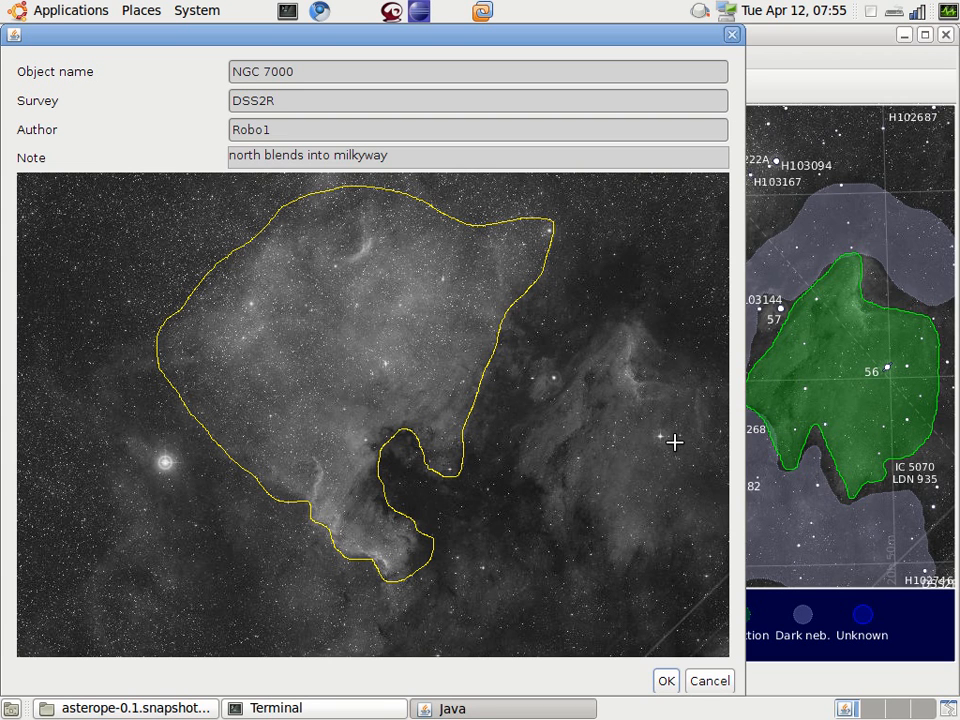
mouse_move(383, 332)
mouse_down()
mouse_move(447, 344)
mouse_move(375, 326)
mouse_move(366, 343)
mouse_move(454, 326)
mouse_move(365, 320)
mouse_move(381, 326)
mouse_up()
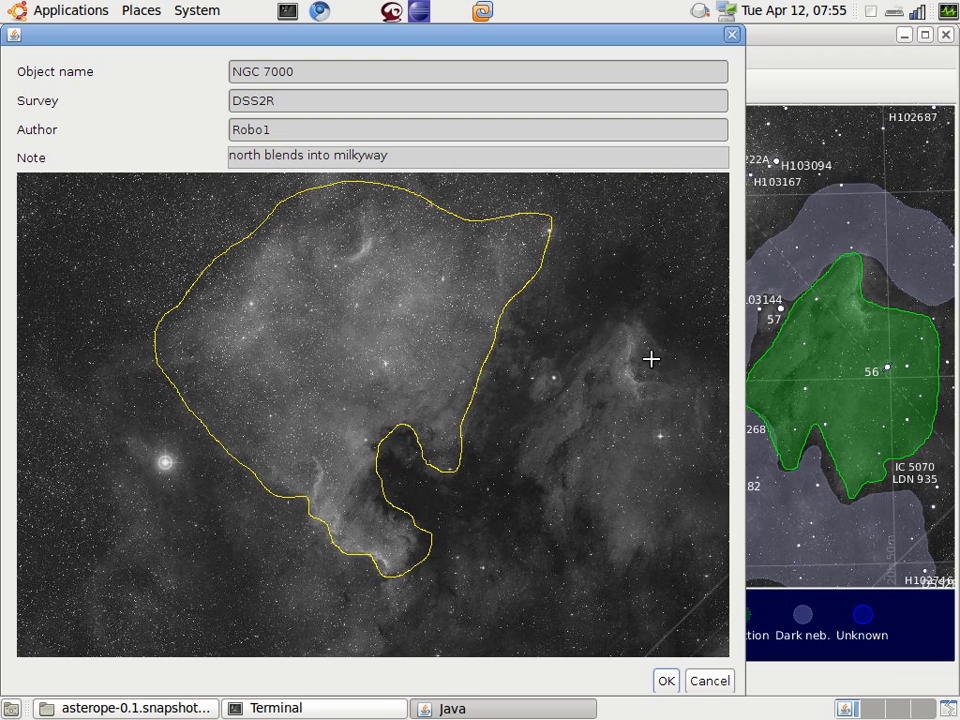
click(648, 285)
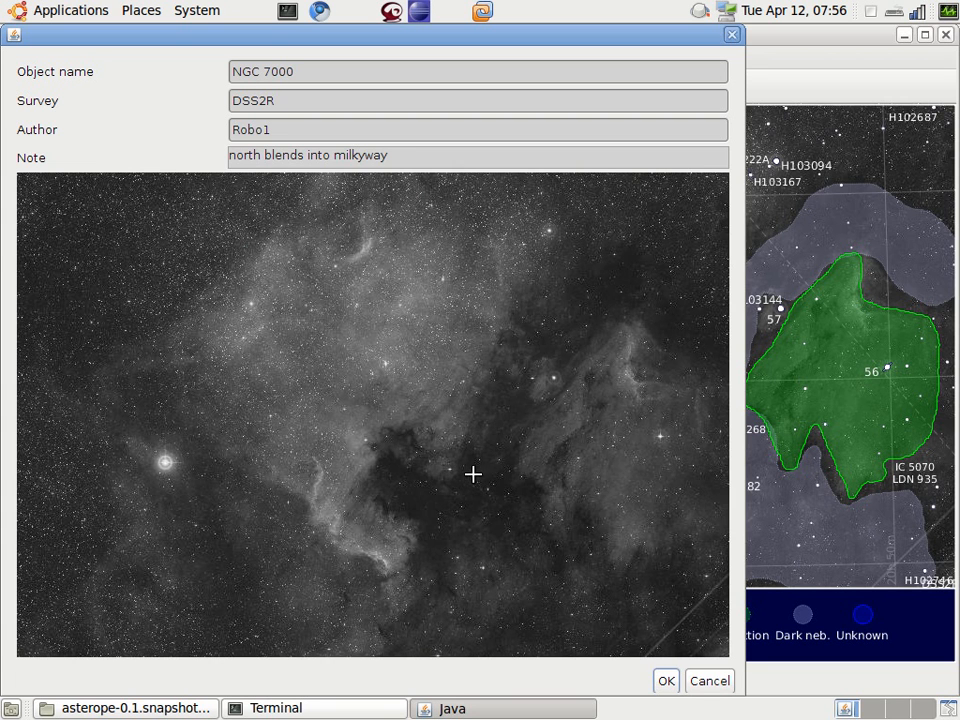
Step: Trace a closed freehand outline around the bright North America-shaped nebula on the survey image and save it to the chart
mouse_move(457, 468)
mouse_down()
mouse_move(501, 347)
mouse_move(550, 300)
mouse_move(568, 236)
mouse_move(419, 209)
mouse_up()
mouse_move(355, 203)
mouse_down()
mouse_move(255, 229)
mouse_move(174, 302)
mouse_move(156, 366)
mouse_move(208, 448)
mouse_move(272, 482)
mouse_move(389, 576)
mouse_move(429, 559)
mouse_move(379, 467)
mouse_move(406, 440)
mouse_move(454, 465)
mouse_up()
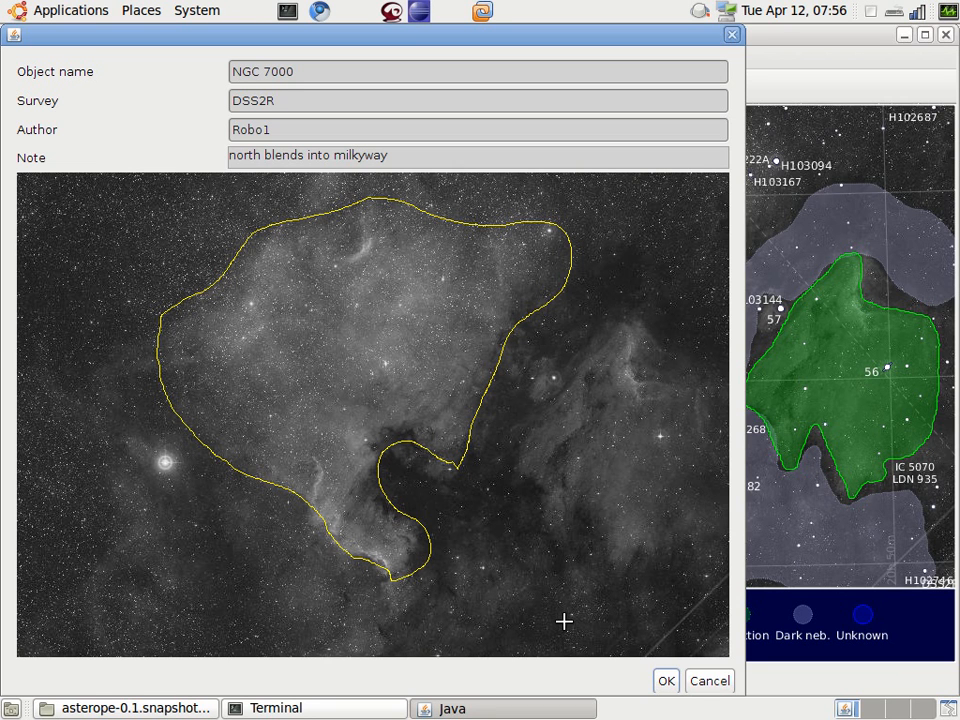
click(665, 682)
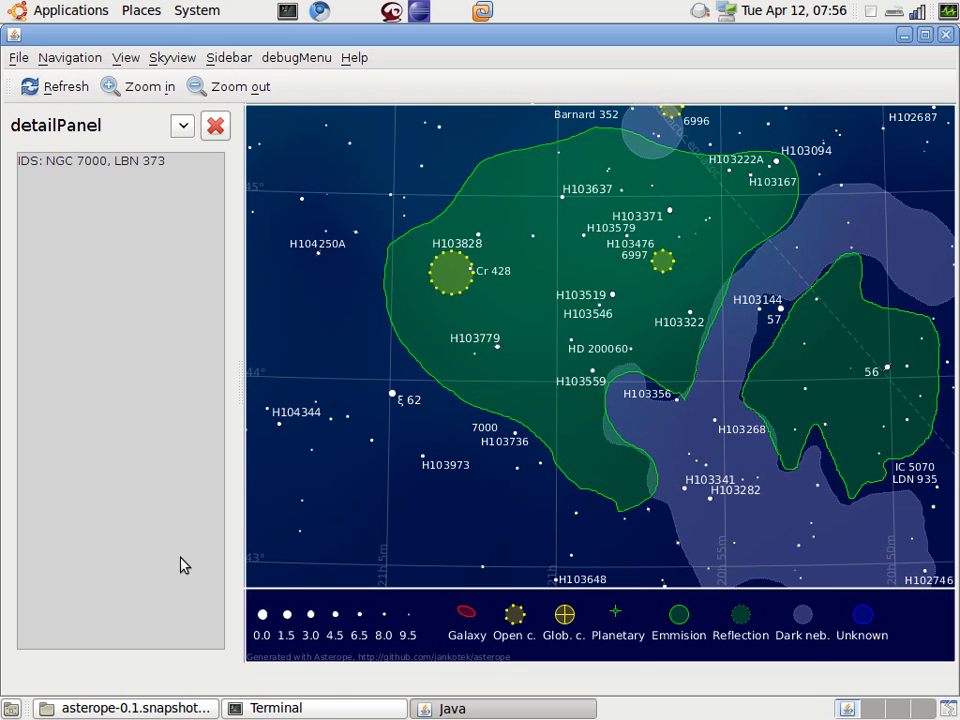
Step: Switch to the file manager and open NGC 7000.outline from the data/dsoutline folder in the text editor
click(171, 709)
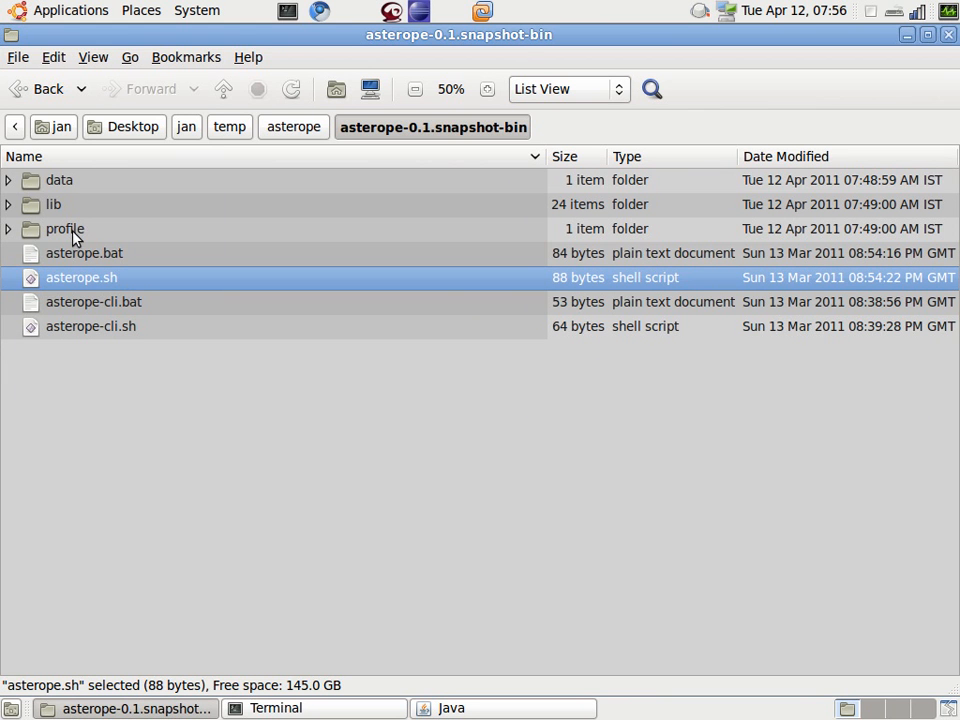
click(11, 183)
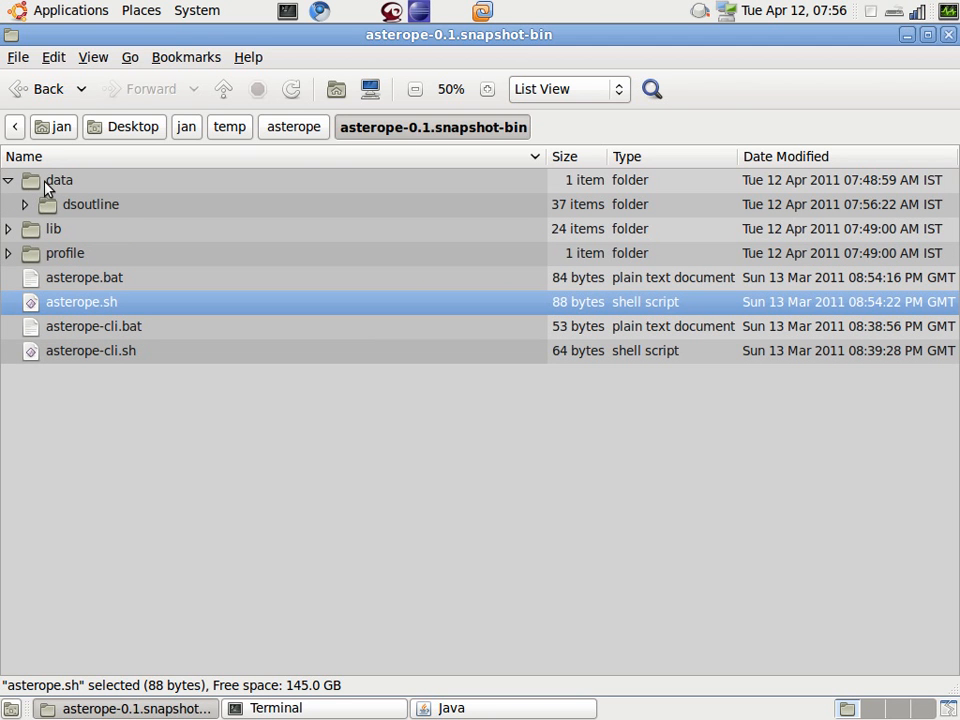
click(24, 204)
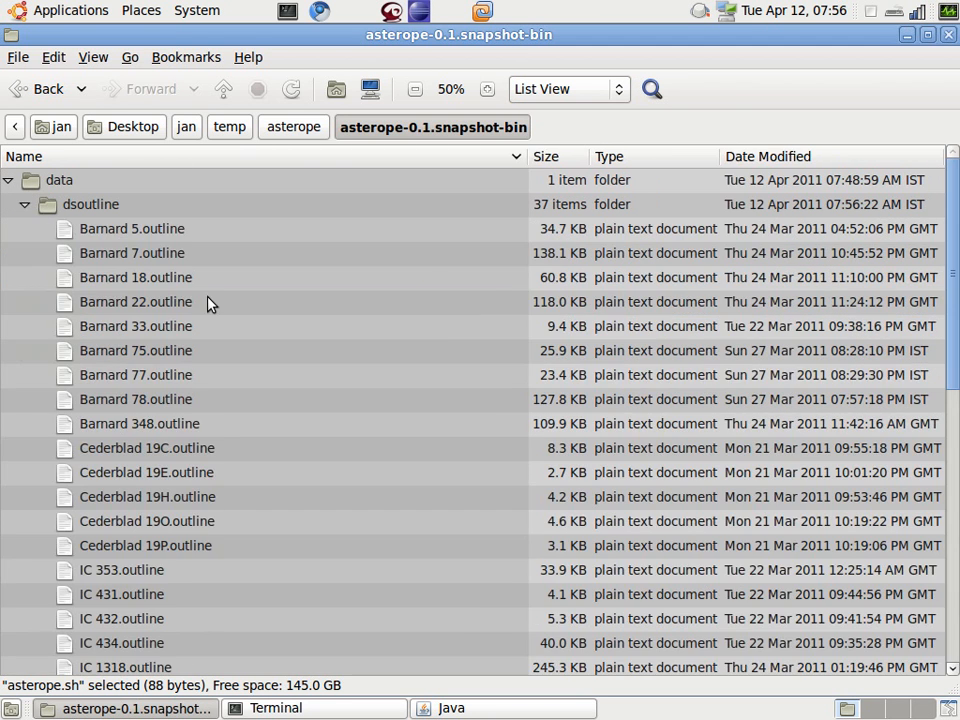
scroll(208, 302, down, 9)
click(168, 420)
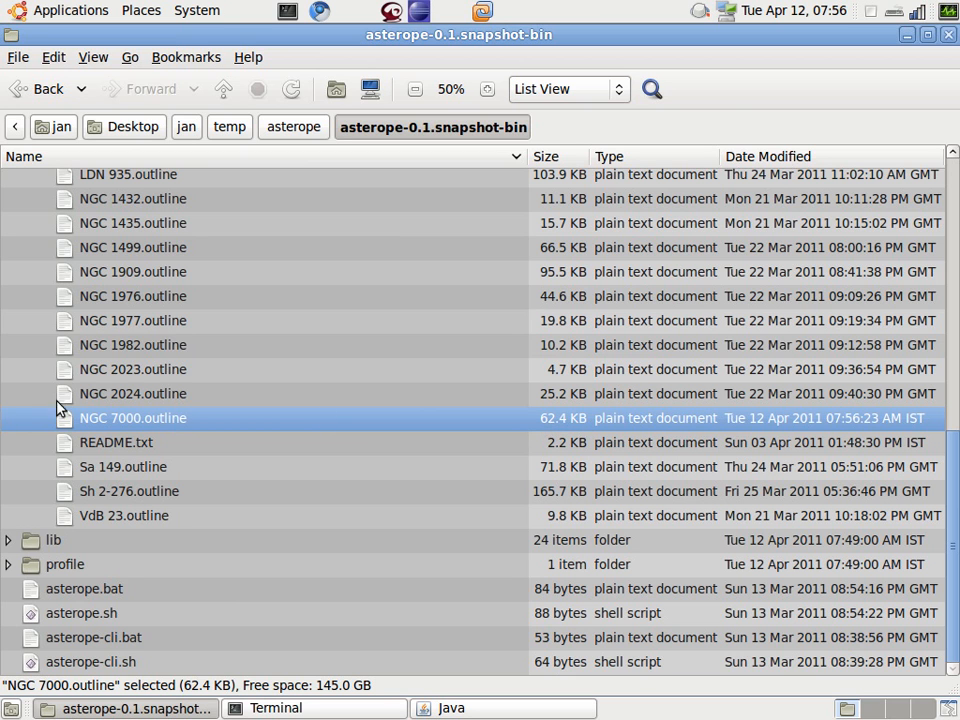
double_click(97, 418)
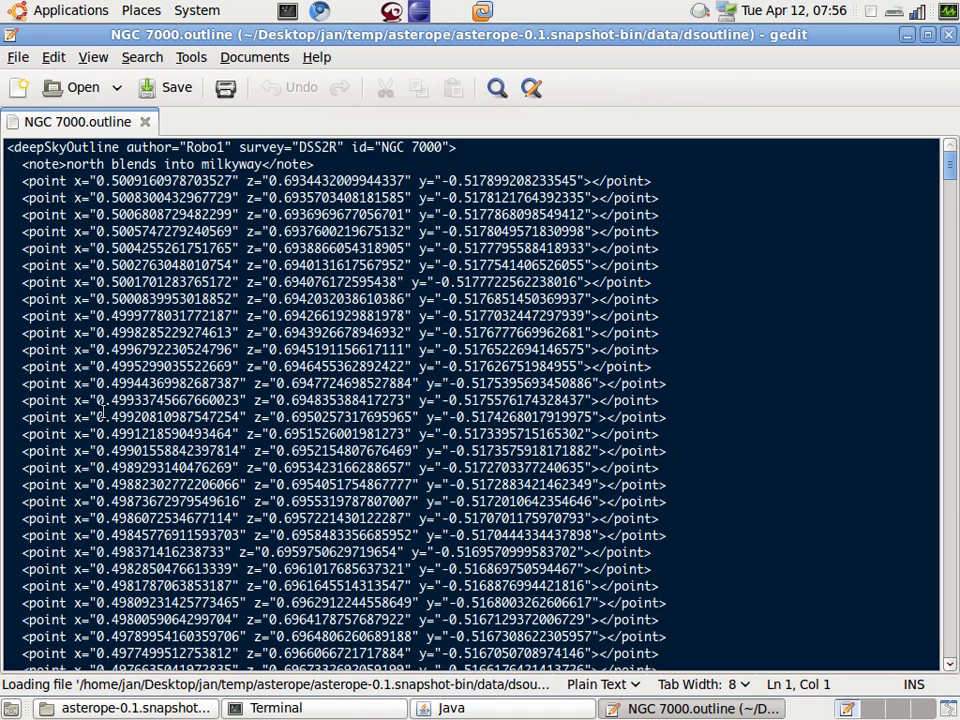
Step: Examine the point entries with x, z and y coordinates throughout the NGC 7000 outline file
drag(22, 183, 588, 176)
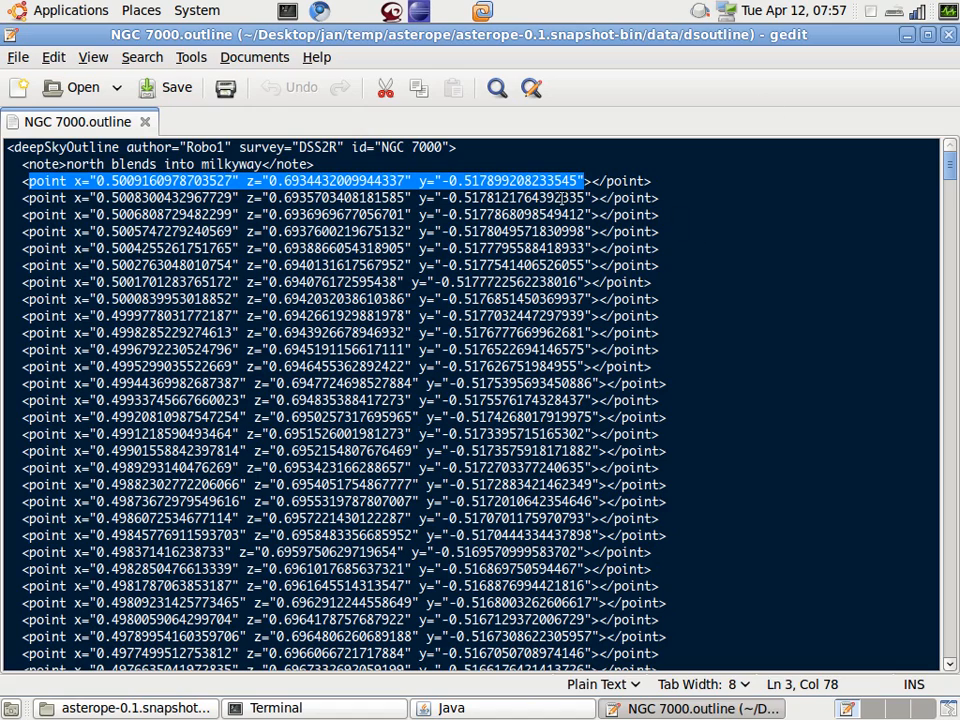
scroll(563, 197, down, 6)
scroll(578, 289, down, 7)
scroll(596, 268, down, 7)
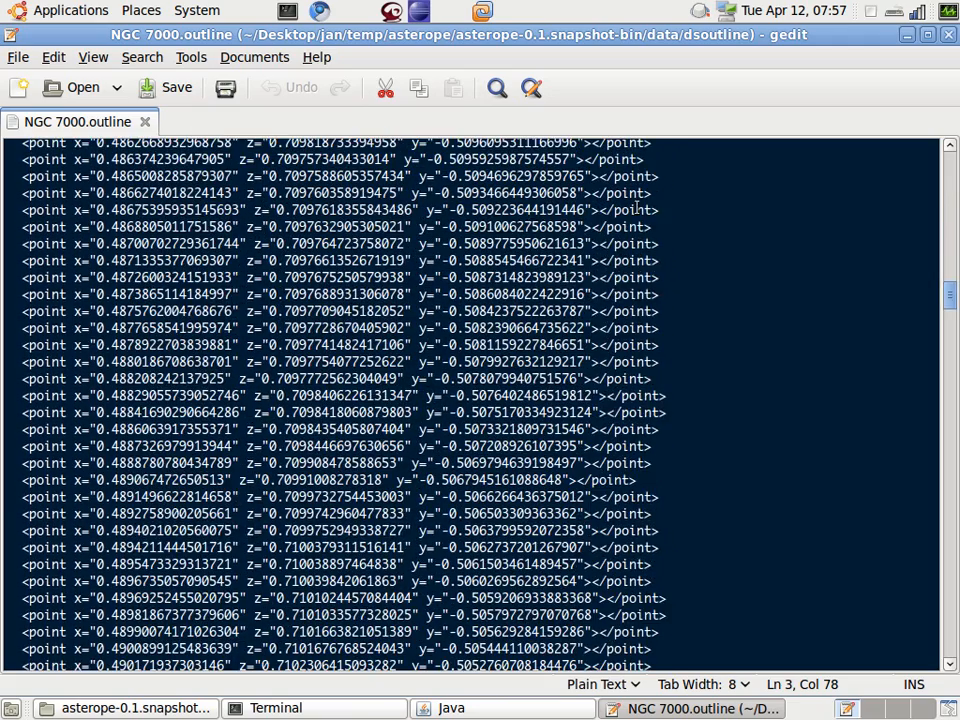
scroll(636, 208, down, 8)
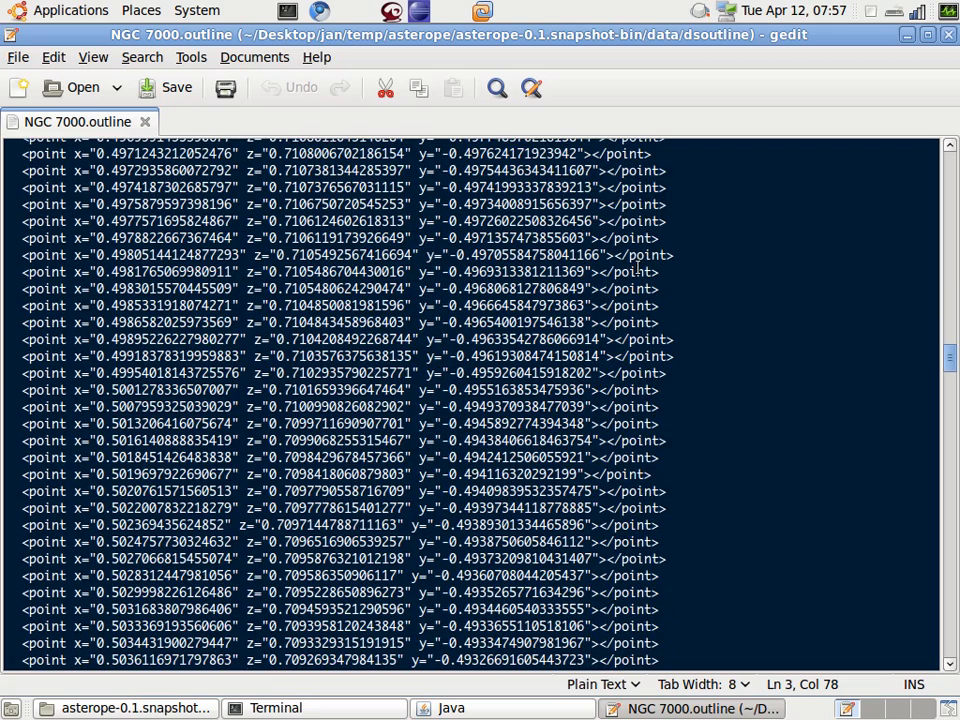